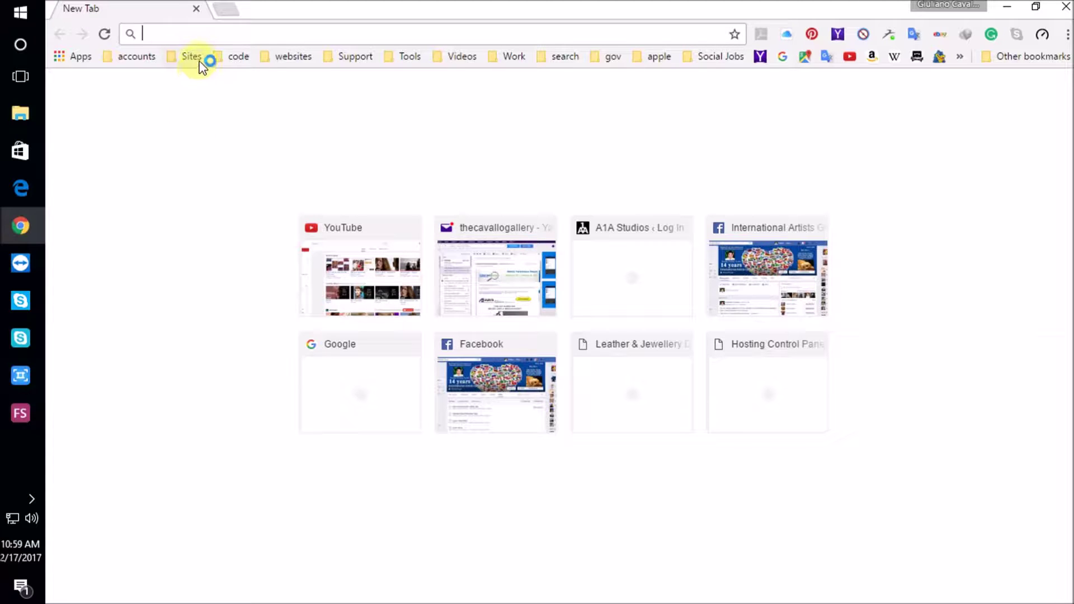
# - Find the International Artists Group Facebook page through the bookmarks bar folders
pyautogui.click(275, 58)
pyautogui.moveTo(319, 100)
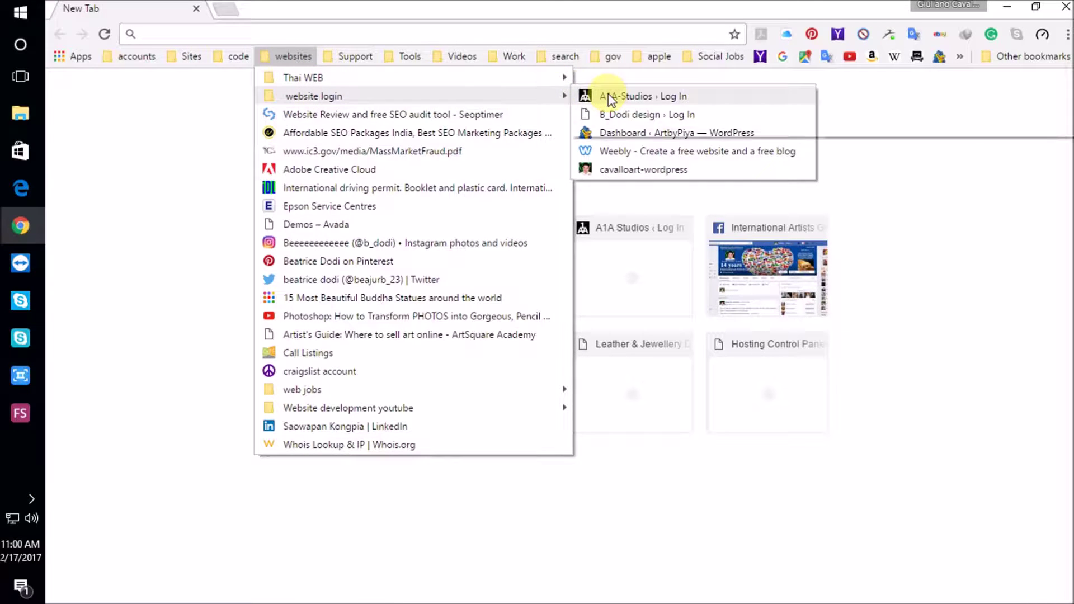
pyautogui.moveTo(193, 58)
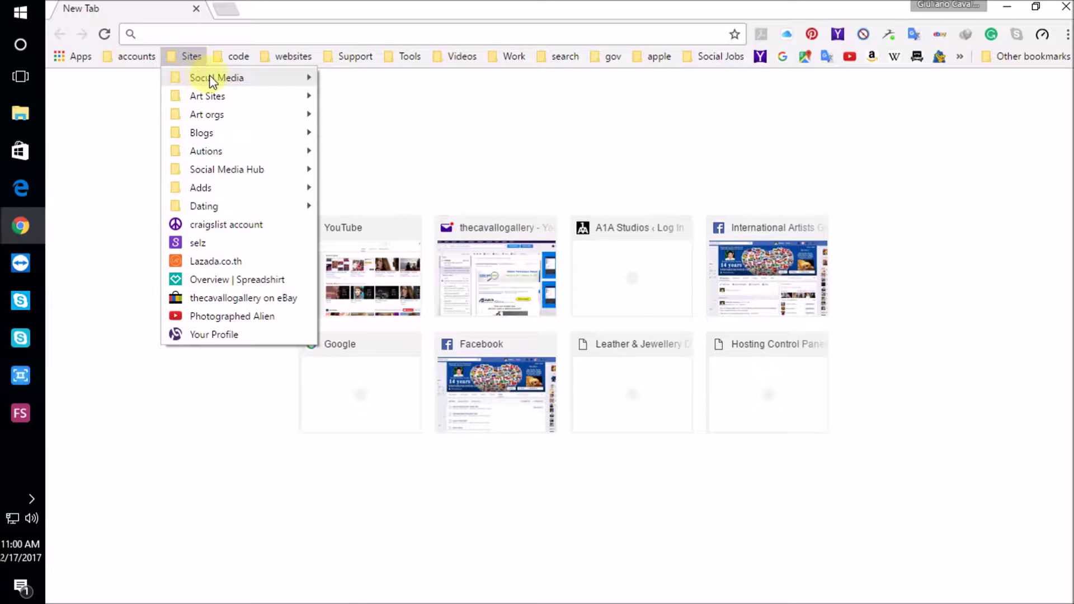
pyautogui.moveTo(238, 56)
pyautogui.moveTo(243, 78)
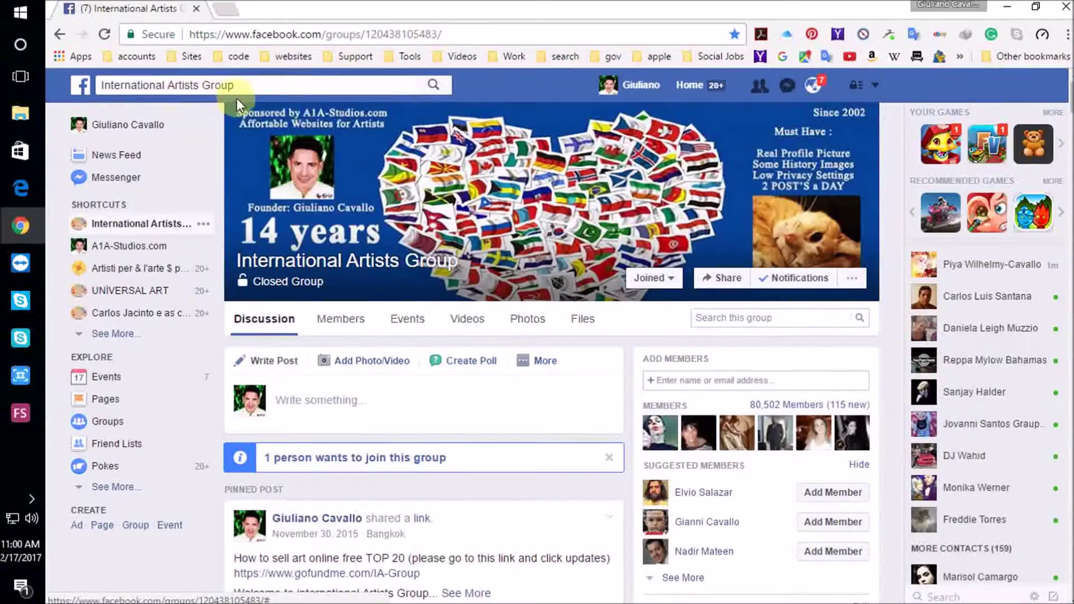
# - Open the group's Files list and the 'How to build your art website online store' note
pyautogui.click(581, 322)
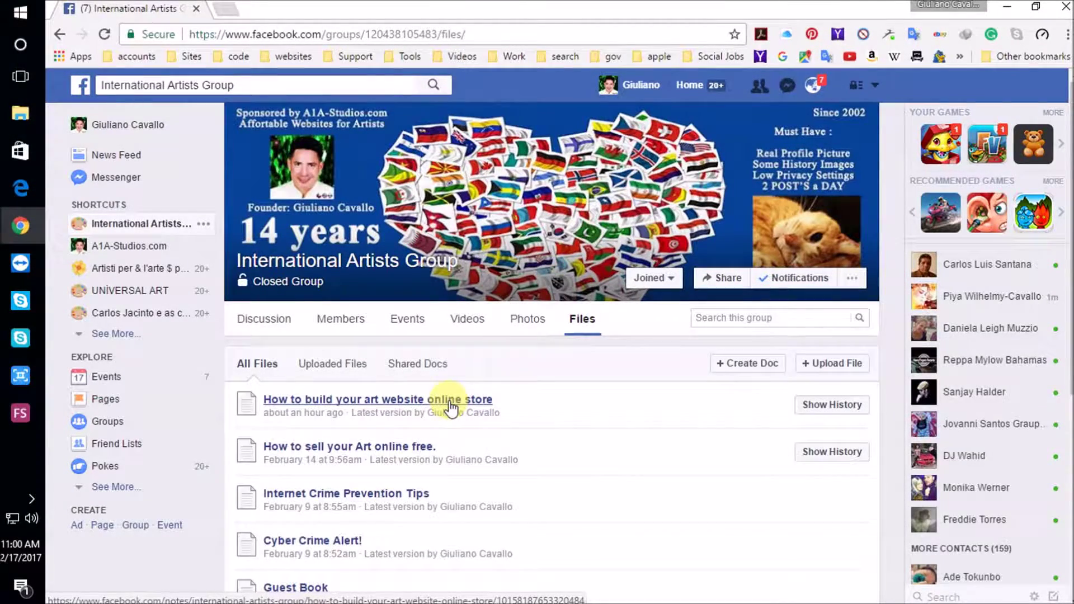
pyautogui.click(409, 400)
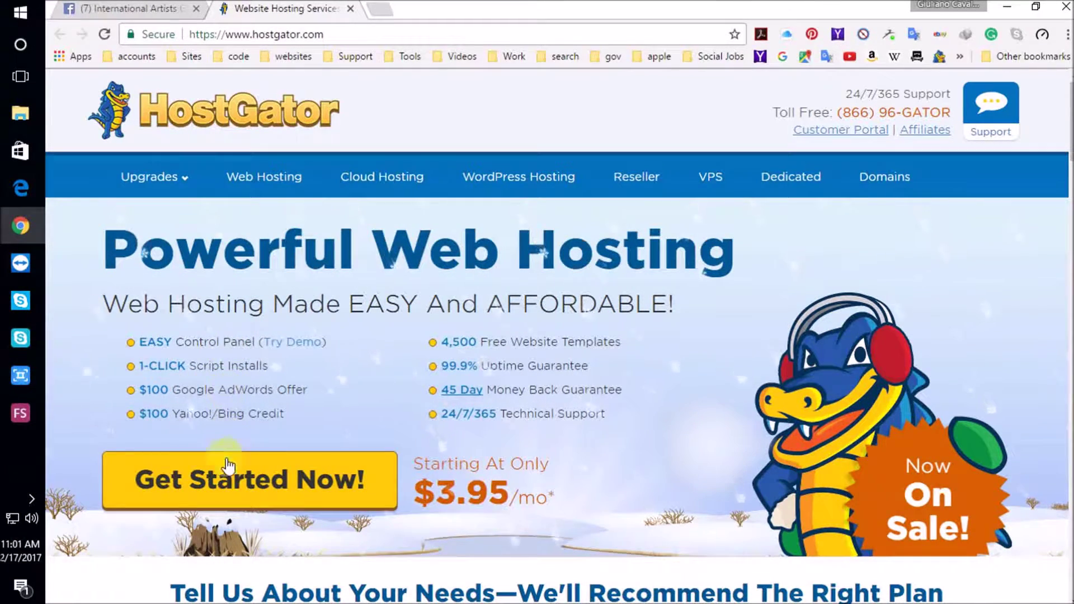
# - Sign up for the Hatchling Plan from the HostGator web hosting plan cards
pyautogui.scroll(-1, 253, 353)
pyautogui.scroll(-2, 253, 352)
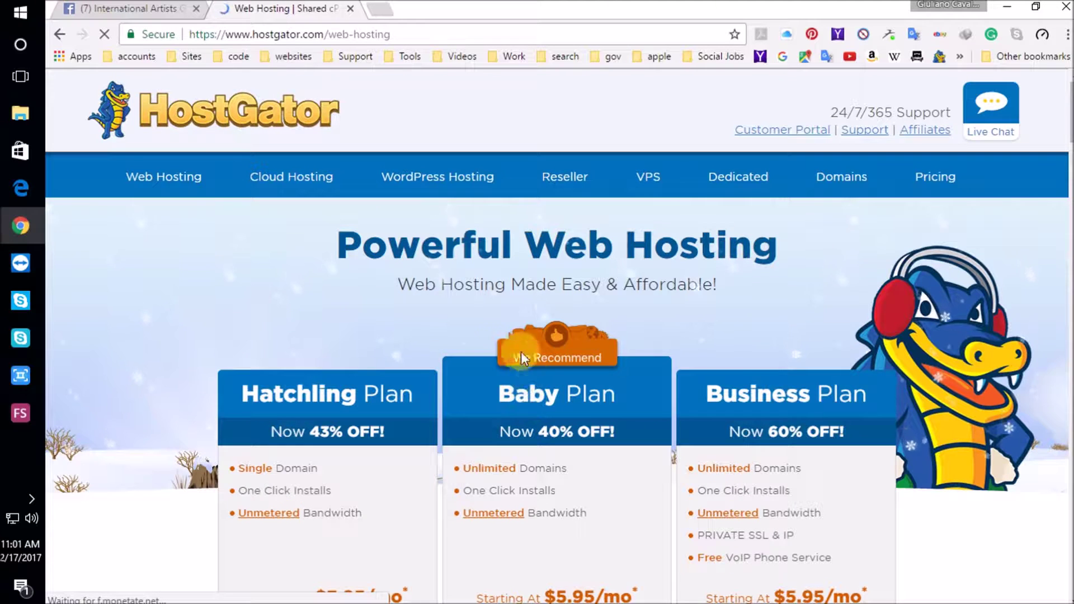
pyautogui.scroll(-4, 276, 371)
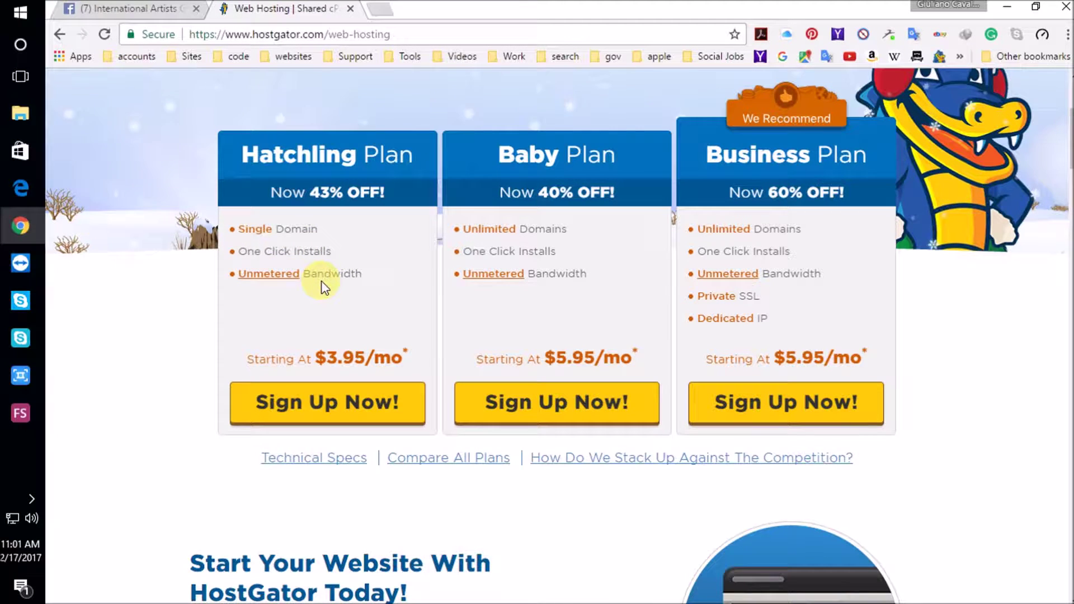
pyautogui.click(343, 409)
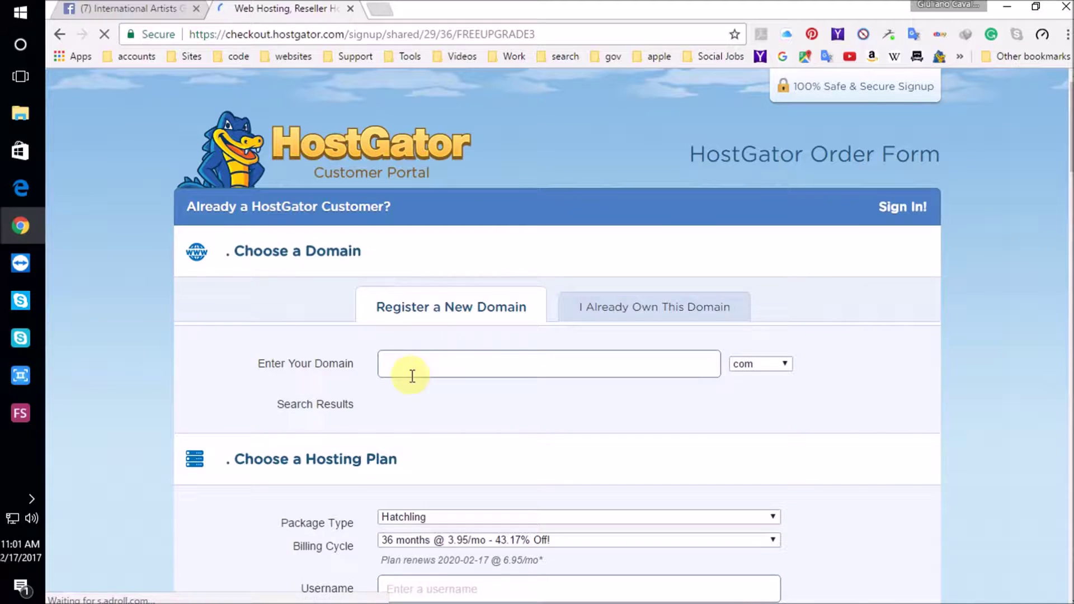
# - Search artbymaria.com, then add the hyphenated art-by-maria.com as the primary domain
pyautogui.click(417, 367)
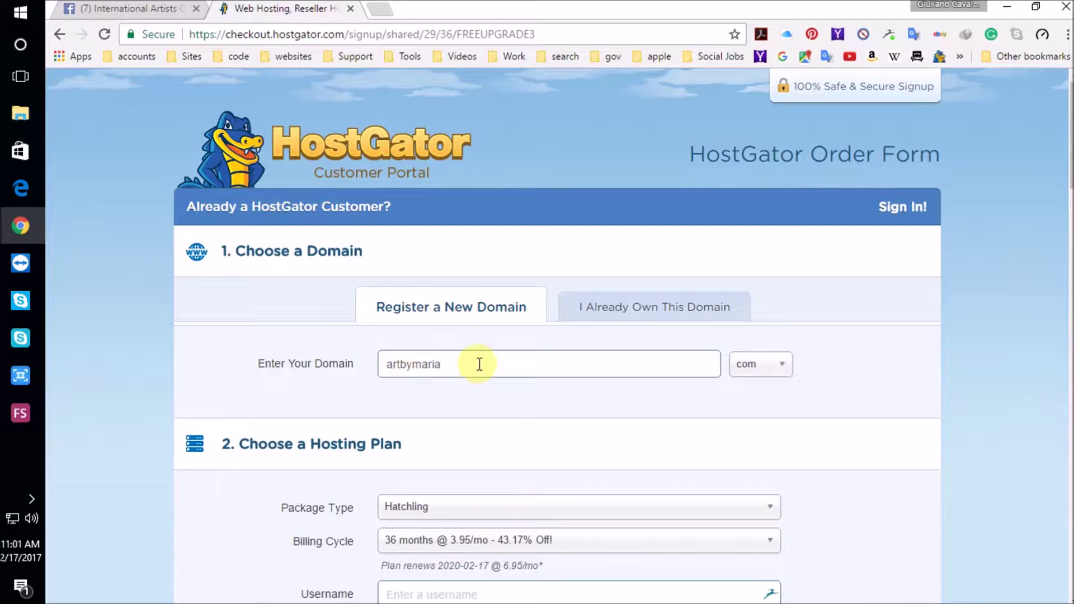
pyautogui.click(773, 369)
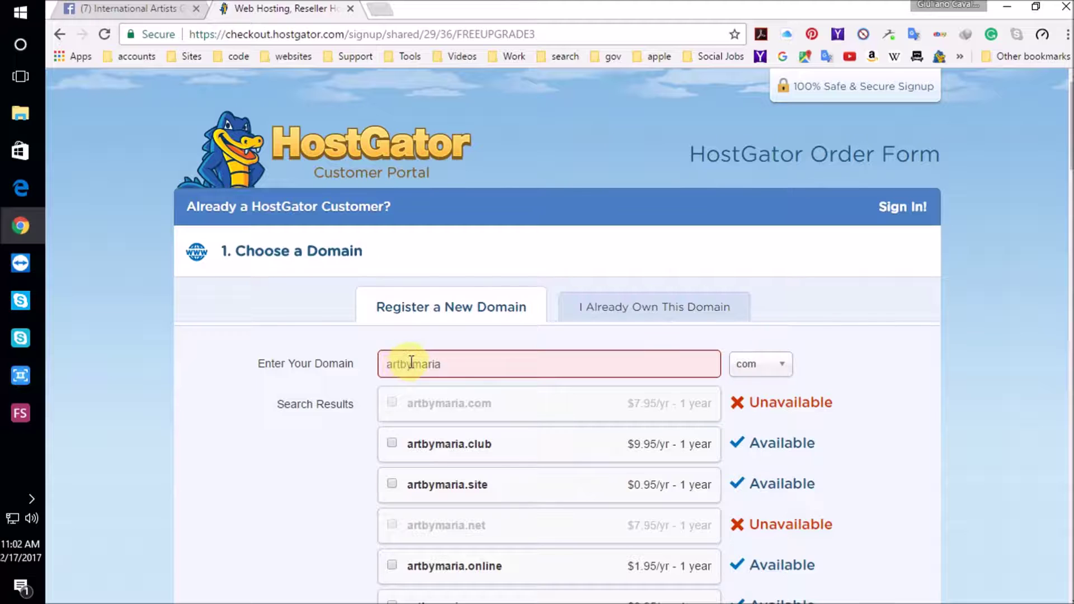
pyautogui.write('-by-')
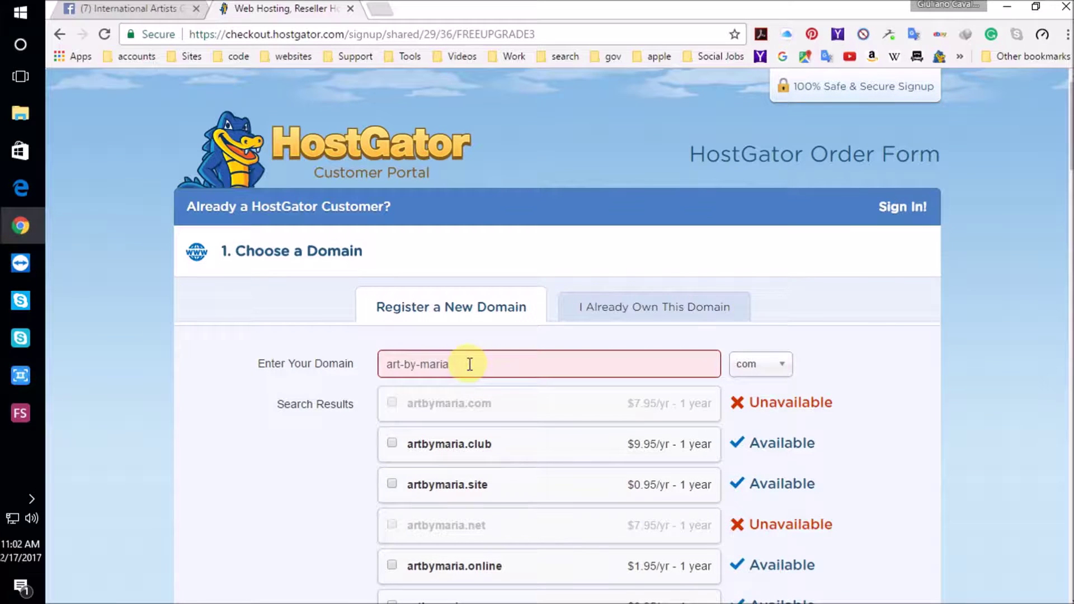
pyautogui.press('Tab')
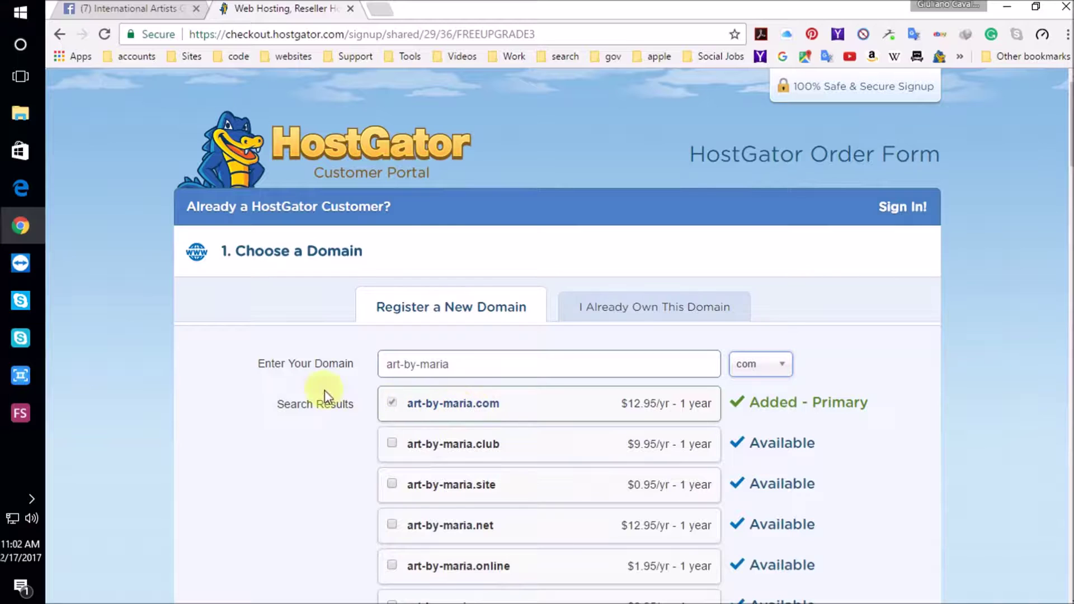
pyautogui.scroll(-4, 285, 420)
pyautogui.scroll(-8, 286, 420)
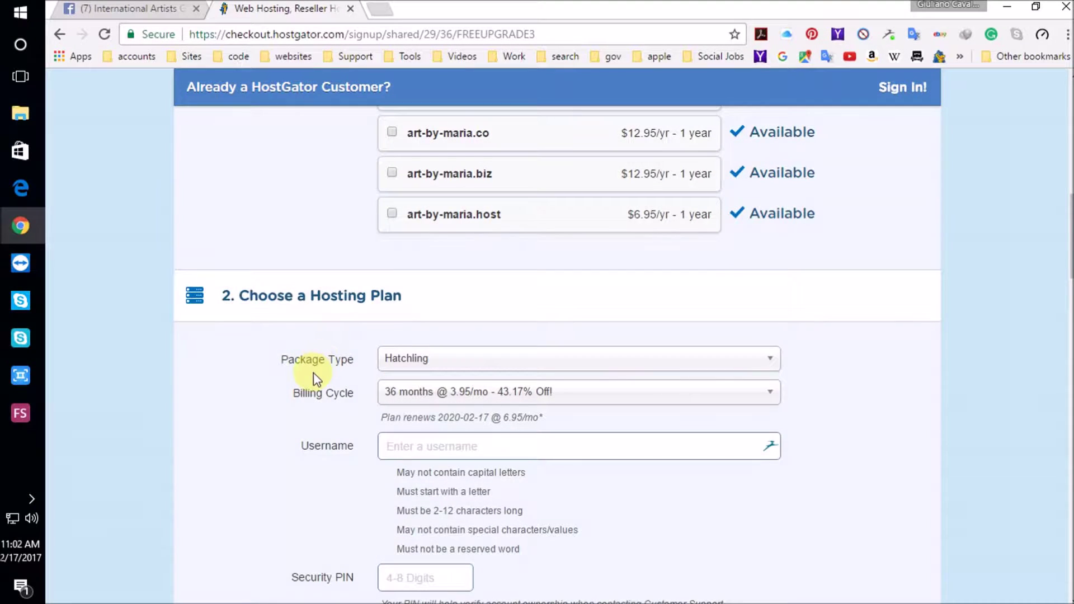
# - Replace the FREEUPGRADE3 coupon code with cavalloart and validate it
pyautogui.scroll(-20, 315, 376)
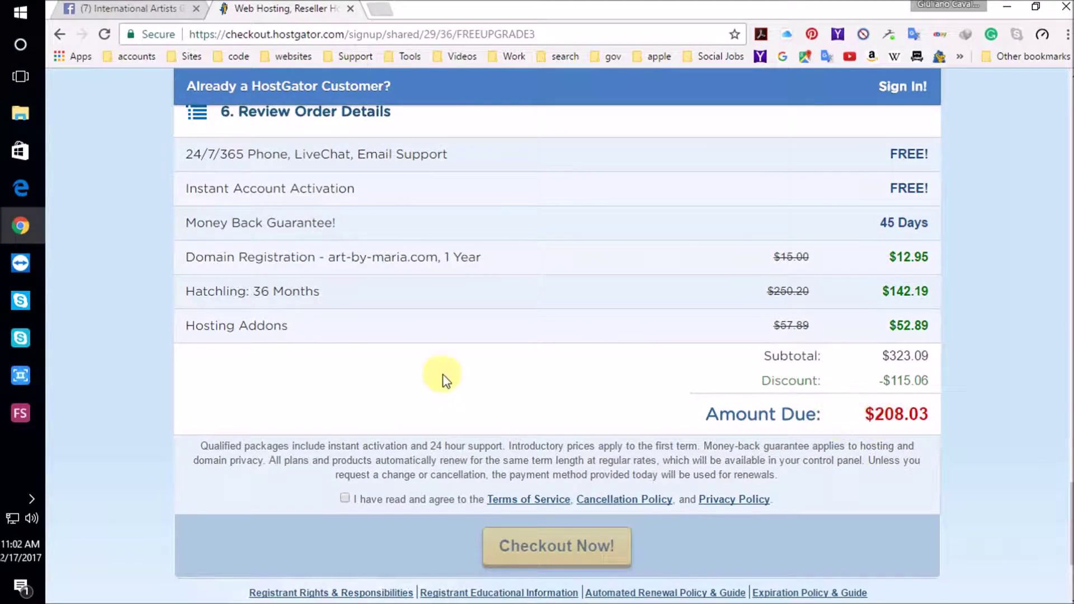
pyautogui.scroll(15, 442, 377)
pyautogui.scroll(-6, 448, 394)
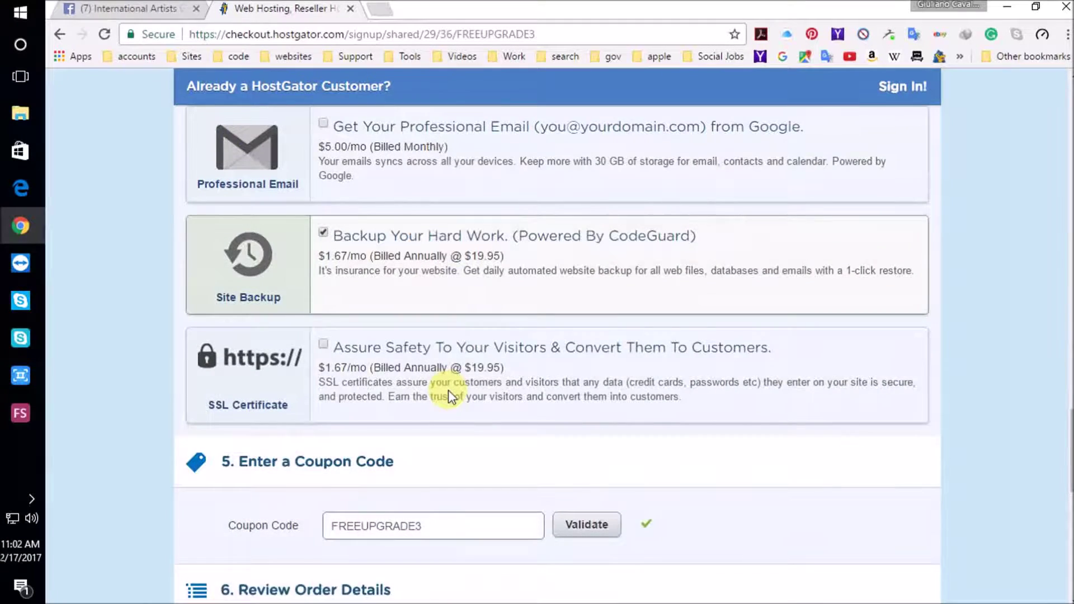
pyautogui.scroll(-3, 448, 391)
pyautogui.moveTo(442, 367); pyautogui.dragTo(298, 348)
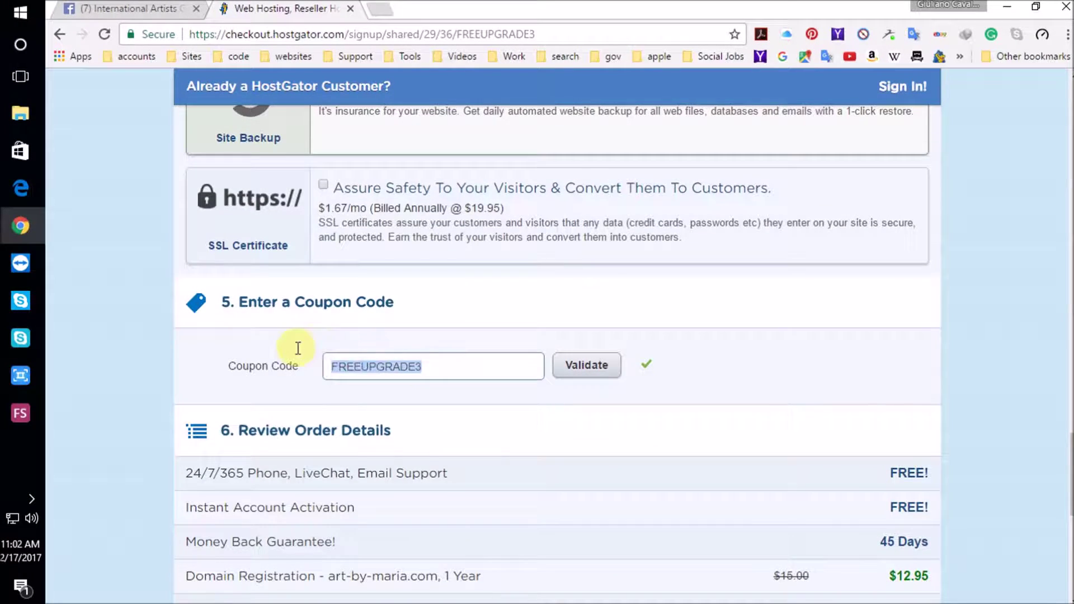
pyautogui.write('cva')
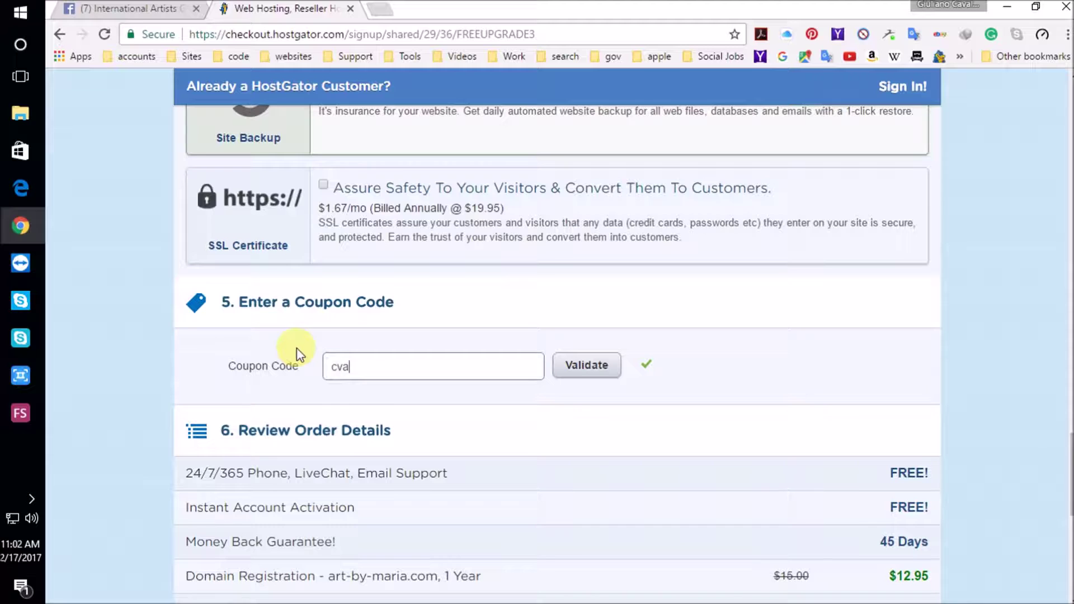
pyautogui.click(592, 370)
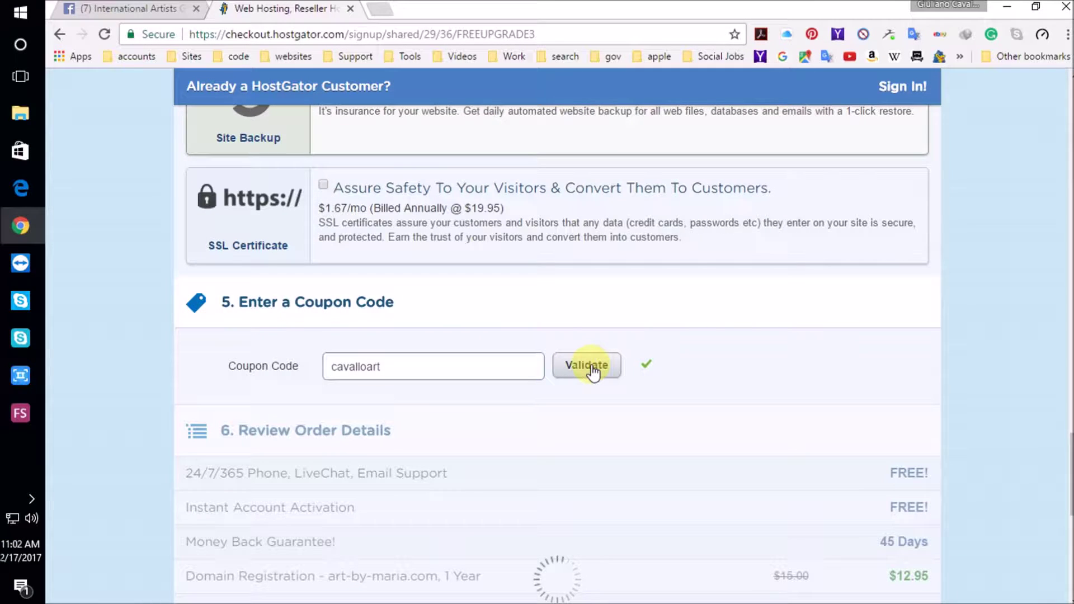
# - Change the Hatchling billing cycle to 12 months at $6.71/mo
pyautogui.scroll(3, 408, 336)
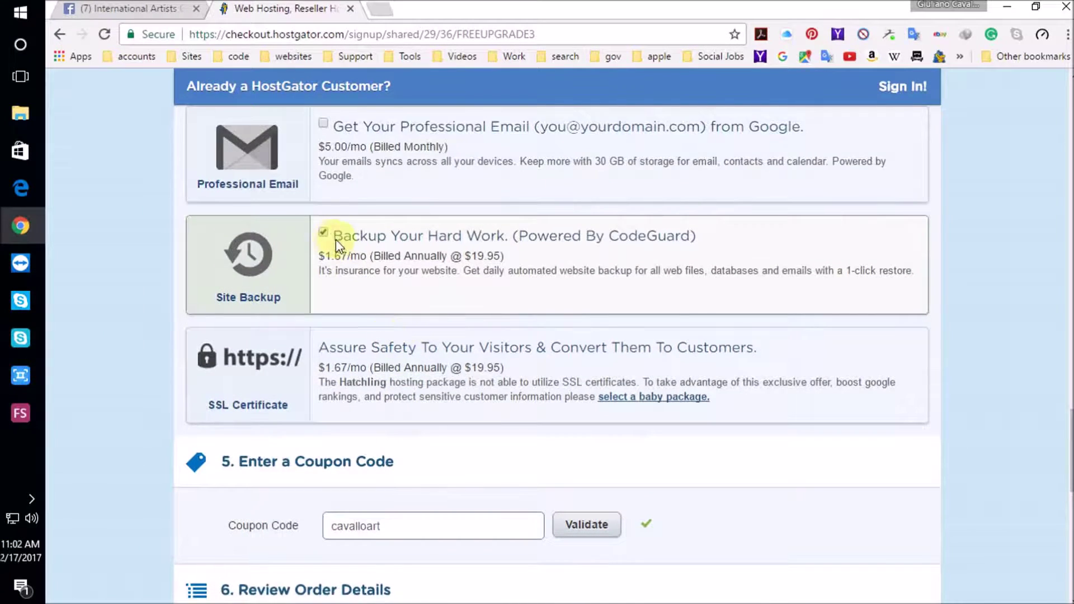
pyautogui.scroll(4, 343, 283)
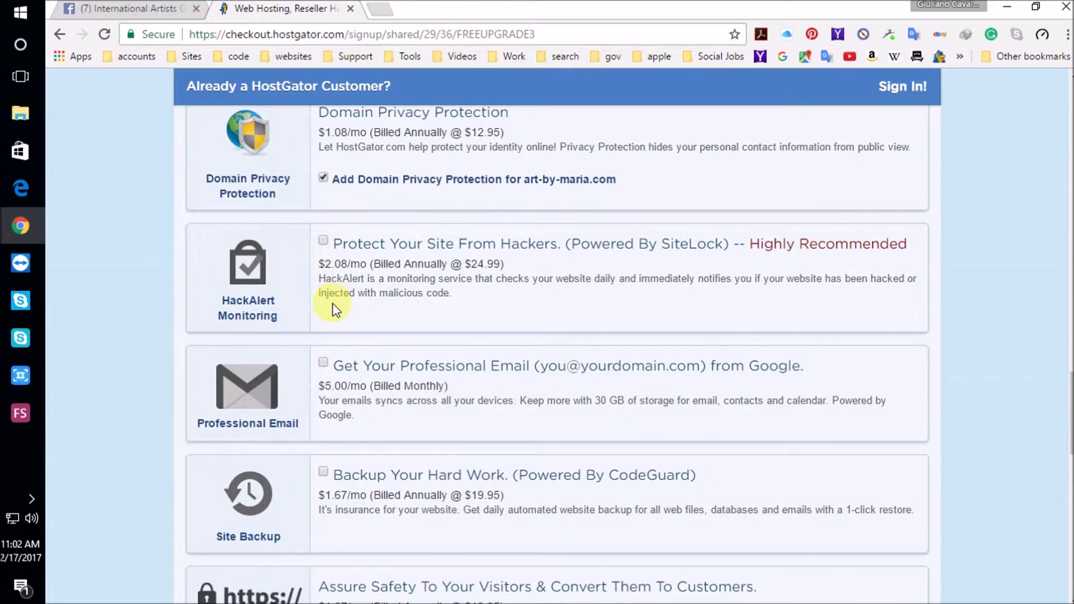
pyautogui.scroll(3, 321, 297)
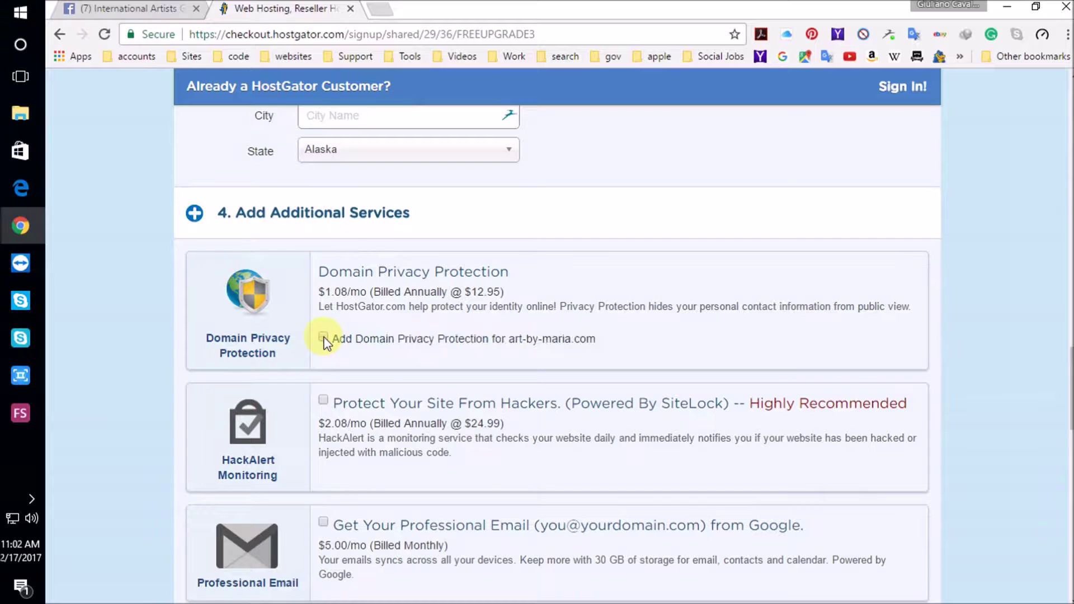
pyautogui.scroll(7, 336, 404)
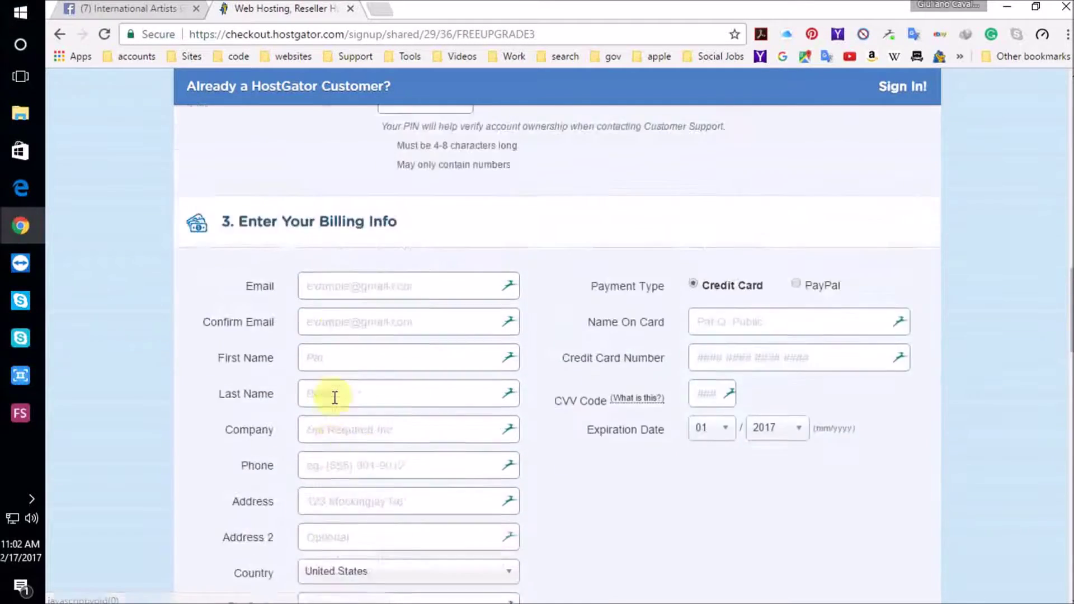
pyautogui.scroll(10, 335, 398)
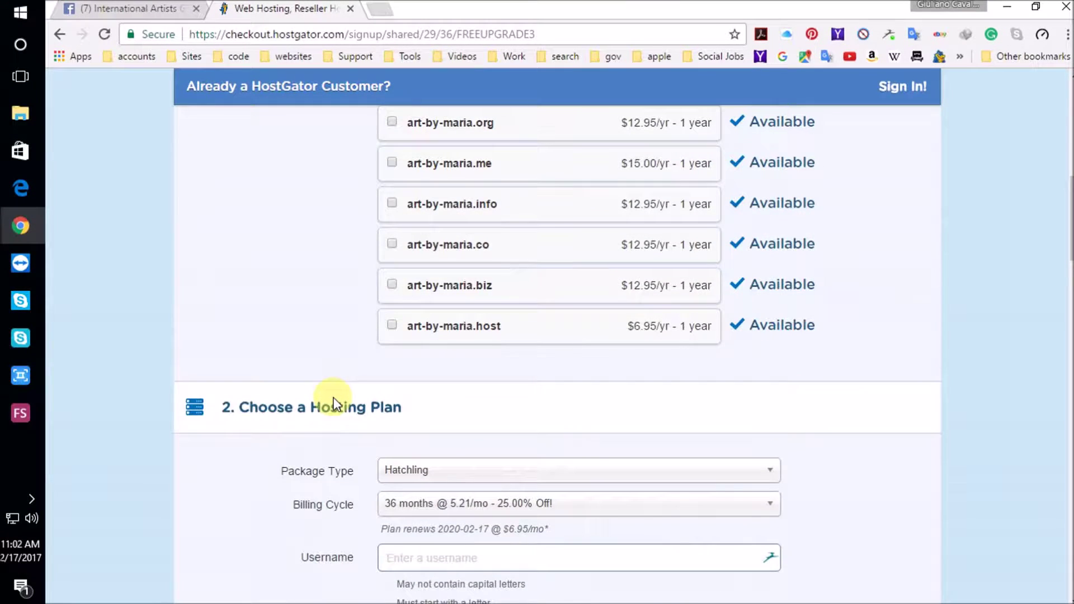
pyautogui.scroll(-3, 334, 403)
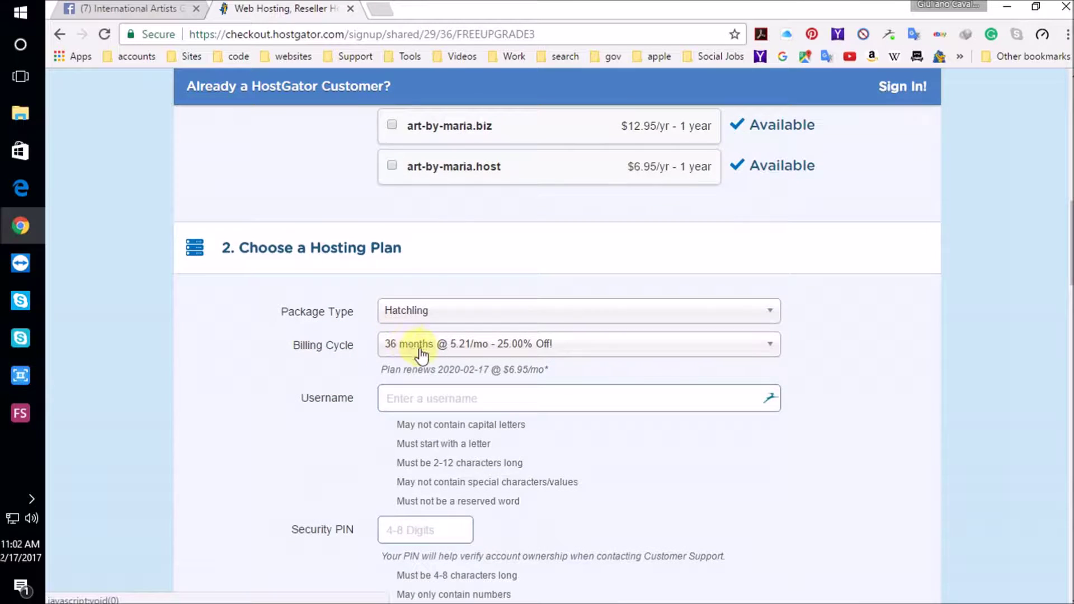
pyautogui.click(435, 352)
pyautogui.click(436, 353)
pyautogui.click(438, 354)
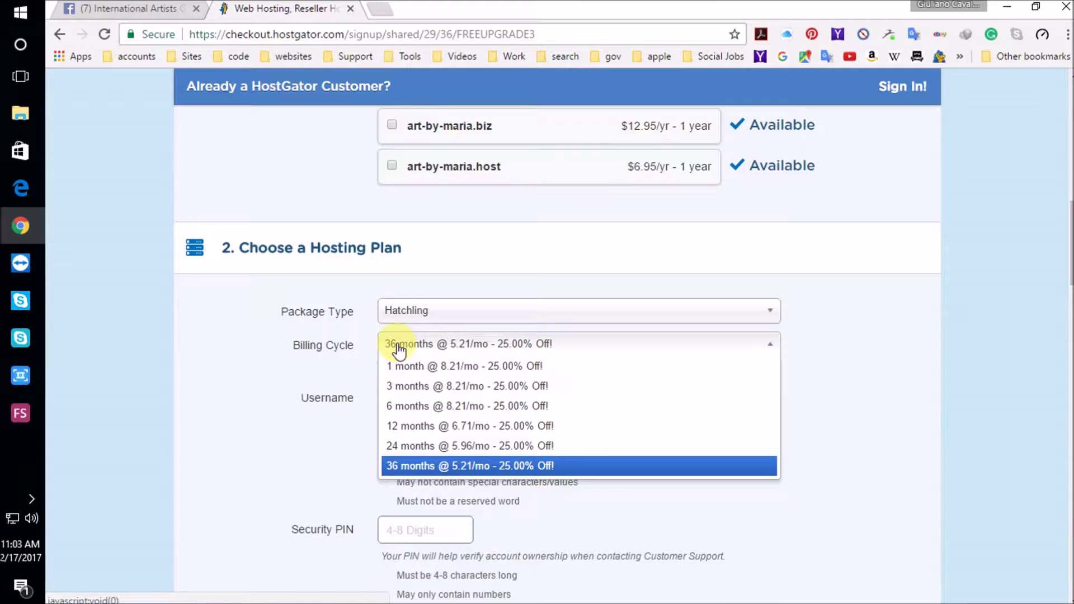
pyautogui.click(412, 428)
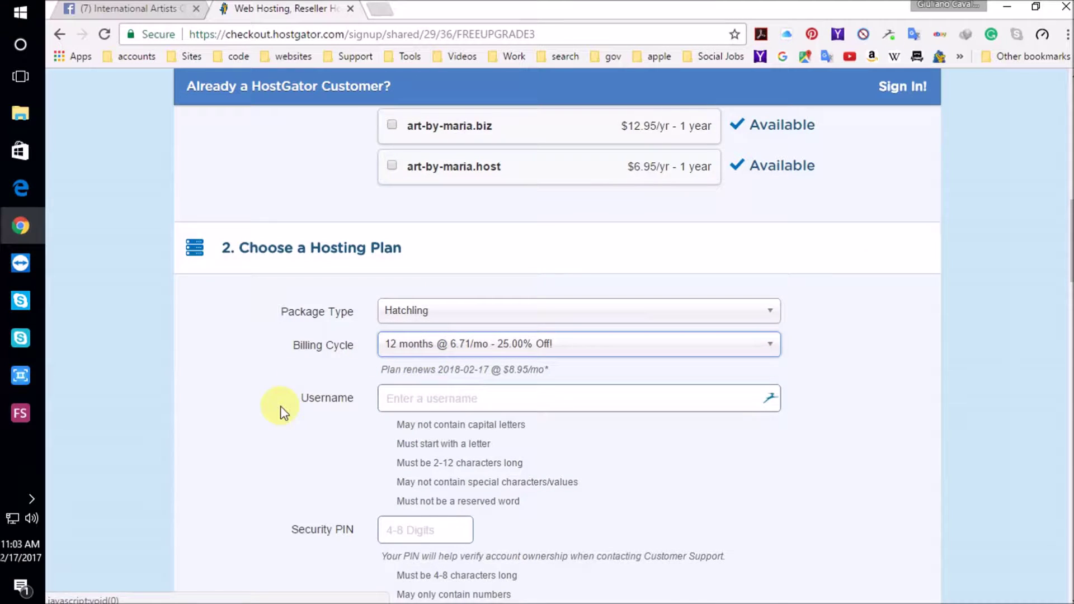
pyautogui.scroll(-1, 285, 412)
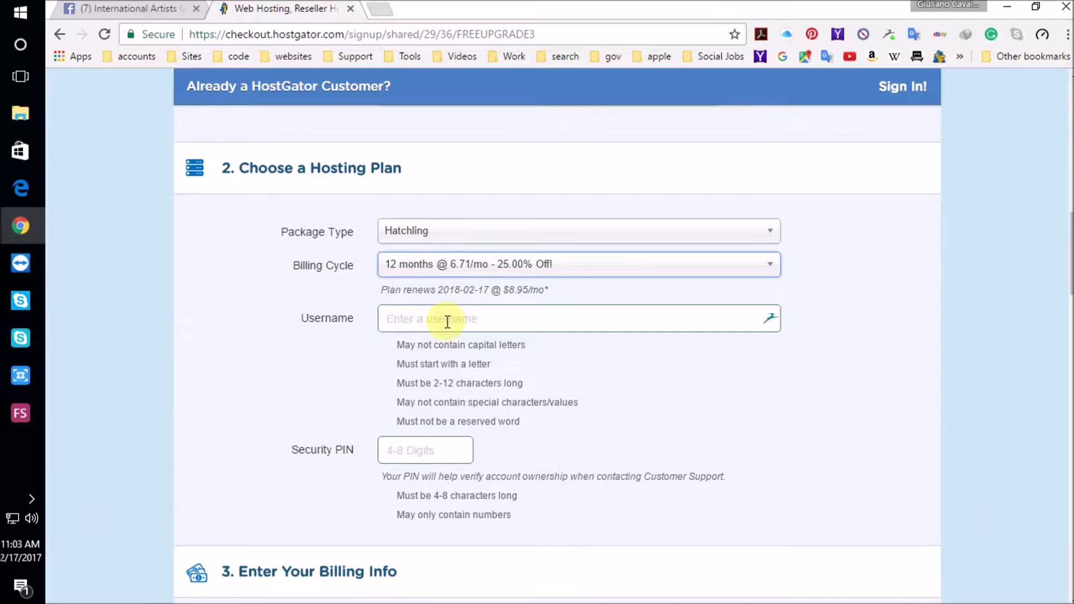
pyautogui.scroll(-1, 295, 442)
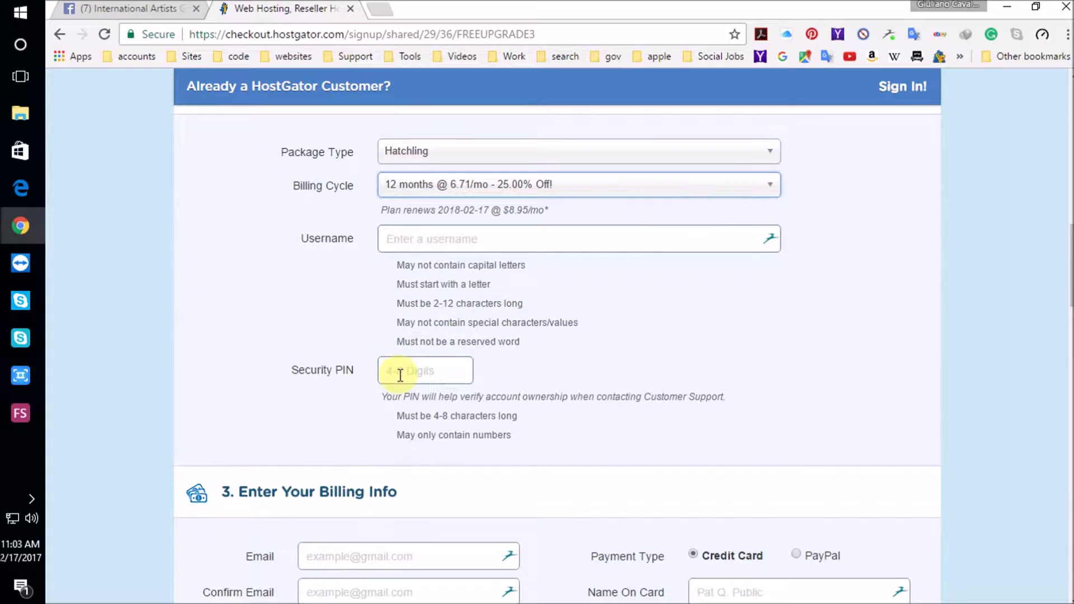
pyautogui.scroll(-4, 305, 392)
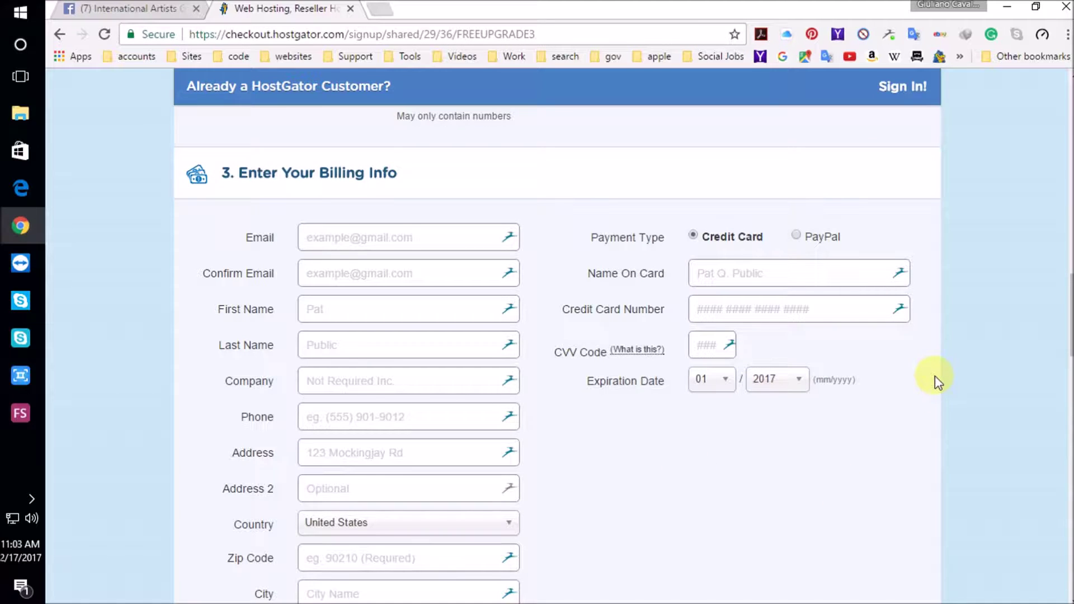
pyautogui.scroll(-2, 936, 378)
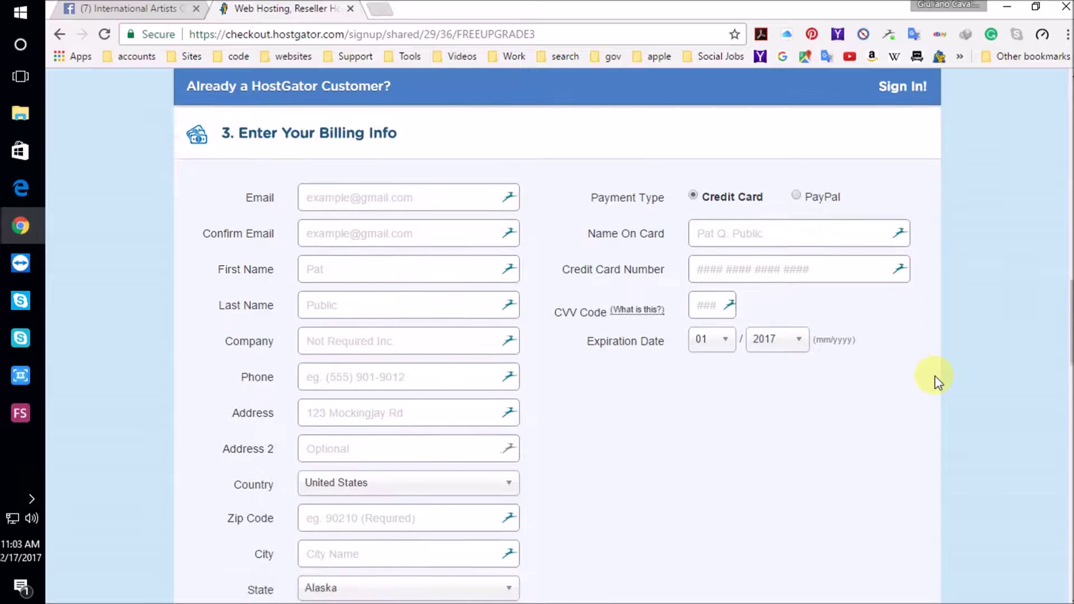
pyautogui.scroll(2, 936, 378)
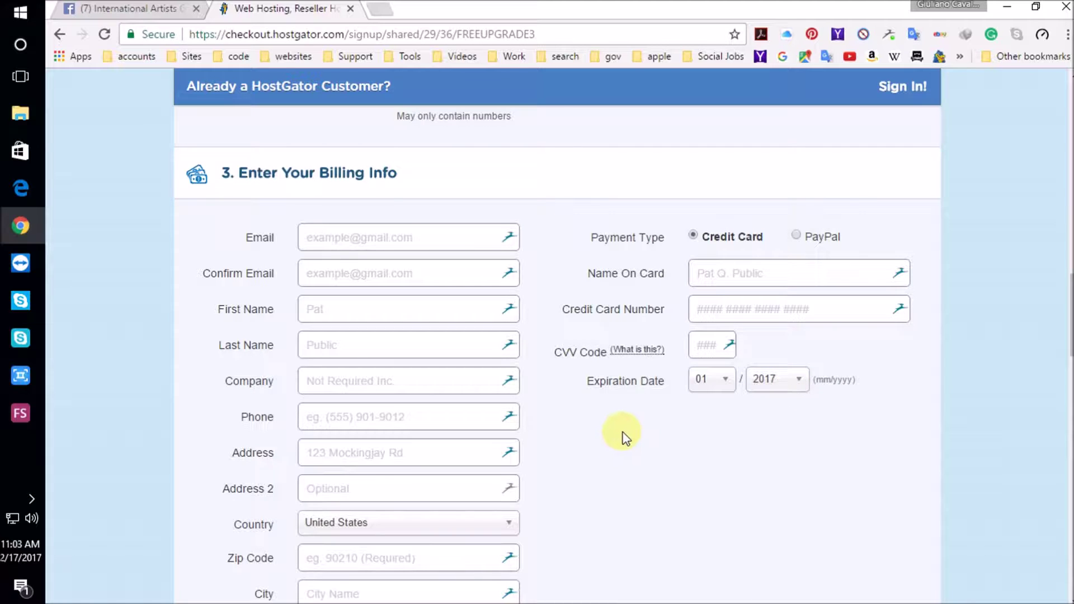
pyautogui.scroll(-2, 624, 414)
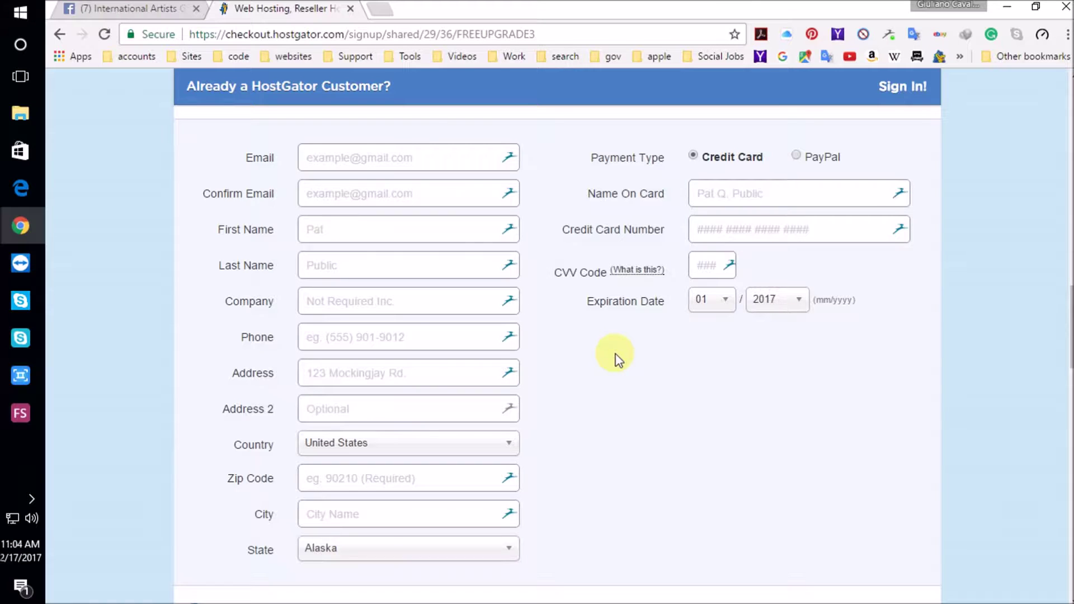
pyautogui.scroll(-8, 619, 358)
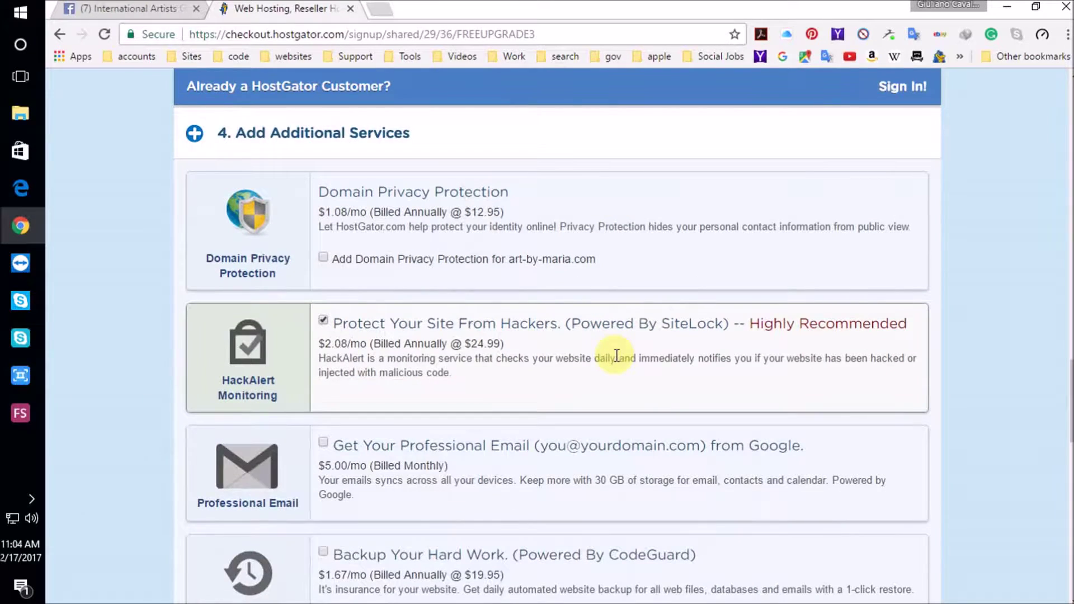
# - Uncheck the SiteLock add-on and review the order details totalling $93.50 due
pyautogui.click(324, 320)
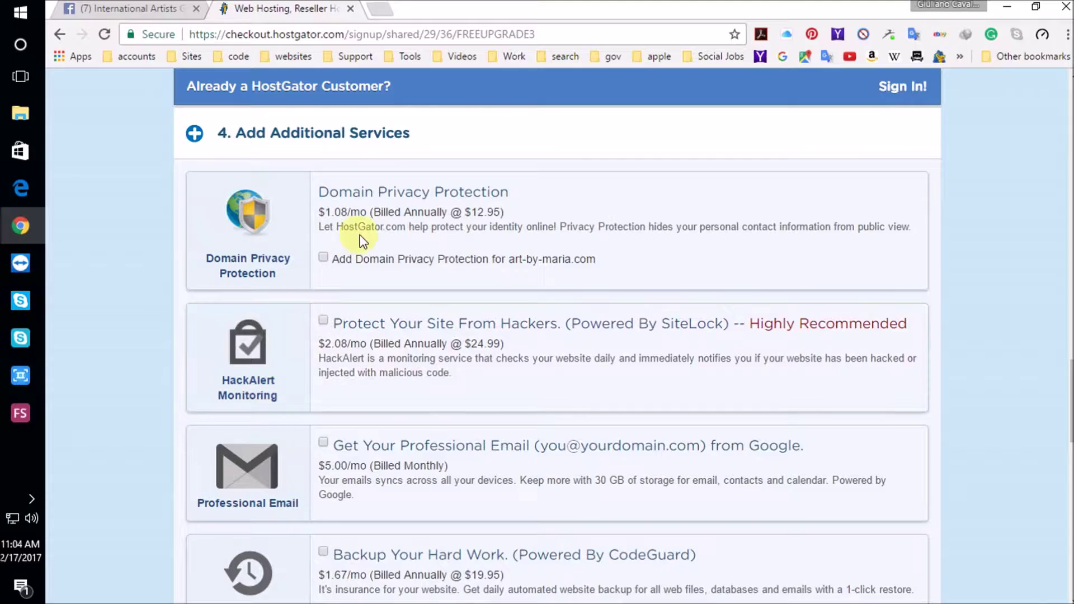
pyautogui.scroll(-3, 358, 238)
pyautogui.scroll(15, 370, 487)
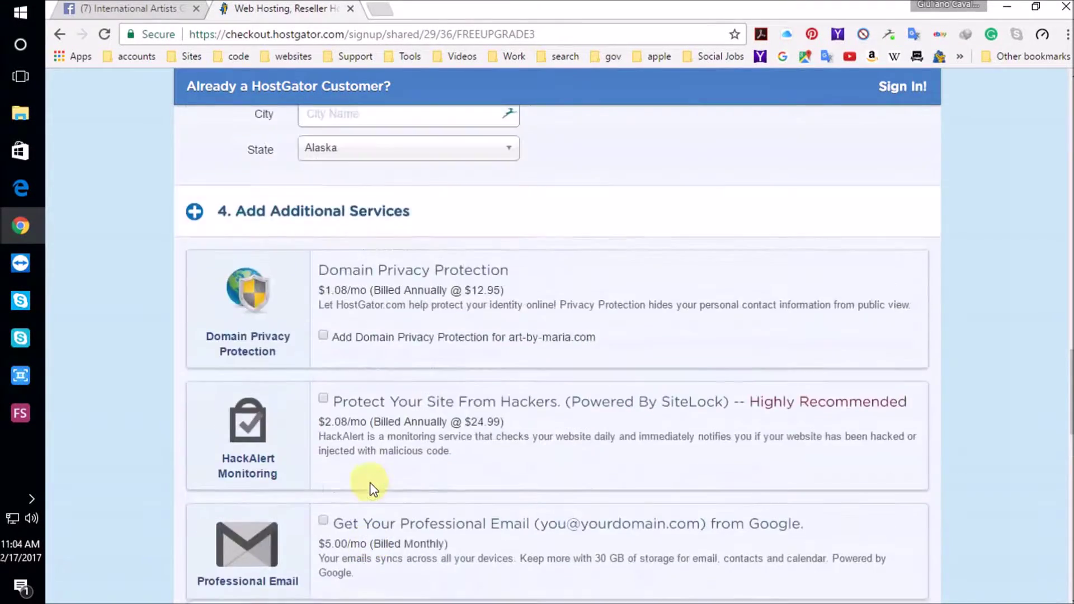
pyautogui.scroll(5, 376, 447)
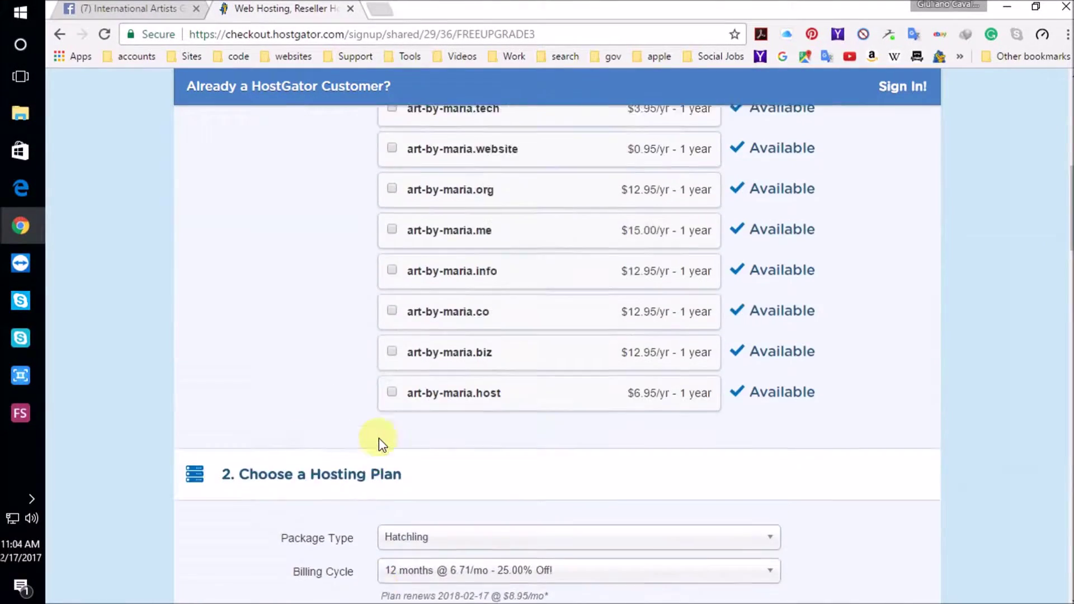
pyautogui.scroll(-4, 377, 436)
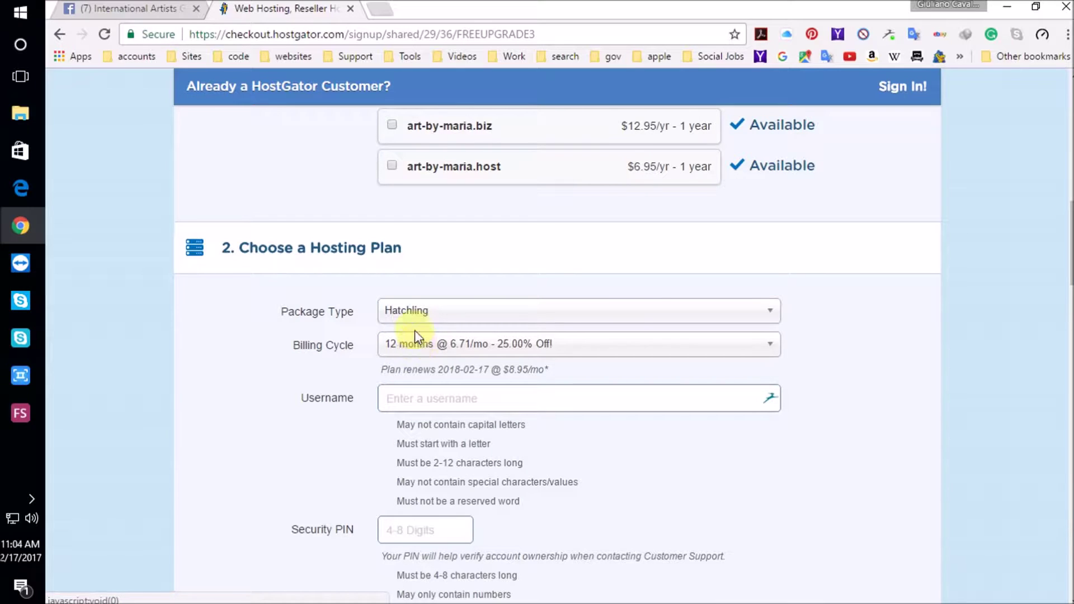
pyautogui.scroll(12, 343, 406)
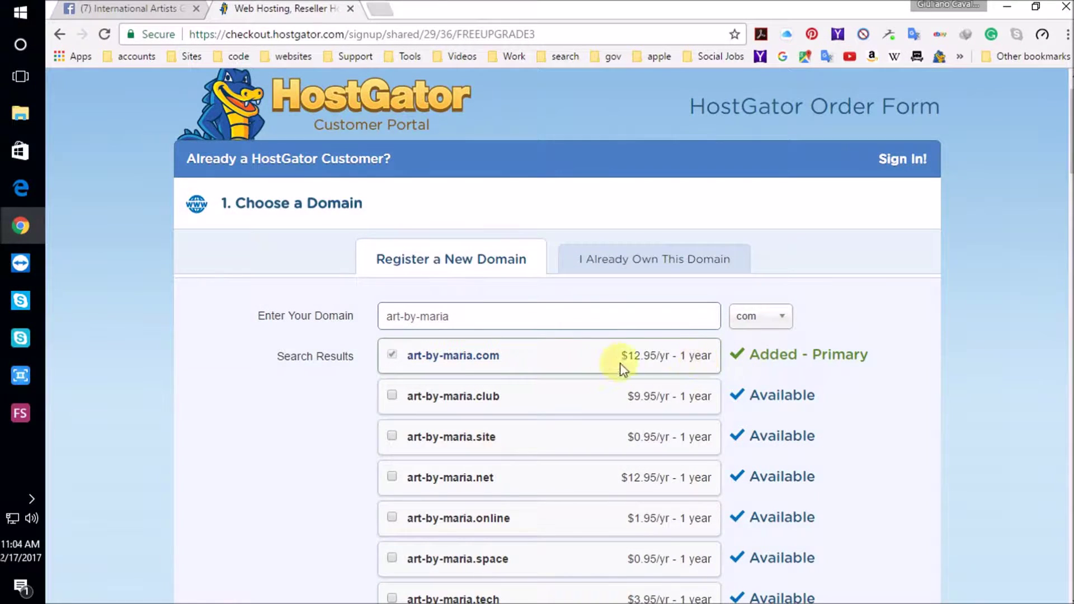
pyautogui.scroll(-1, 267, 402)
pyautogui.scroll(-20, 274, 392)
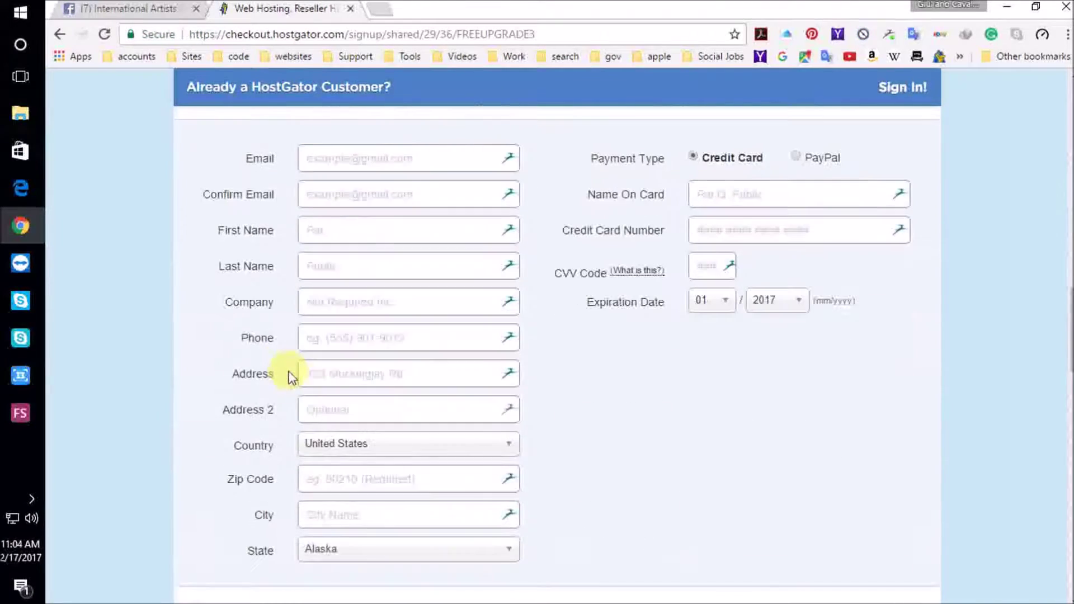
pyautogui.scroll(18, 291, 372)
pyautogui.scroll(5, 304, 368)
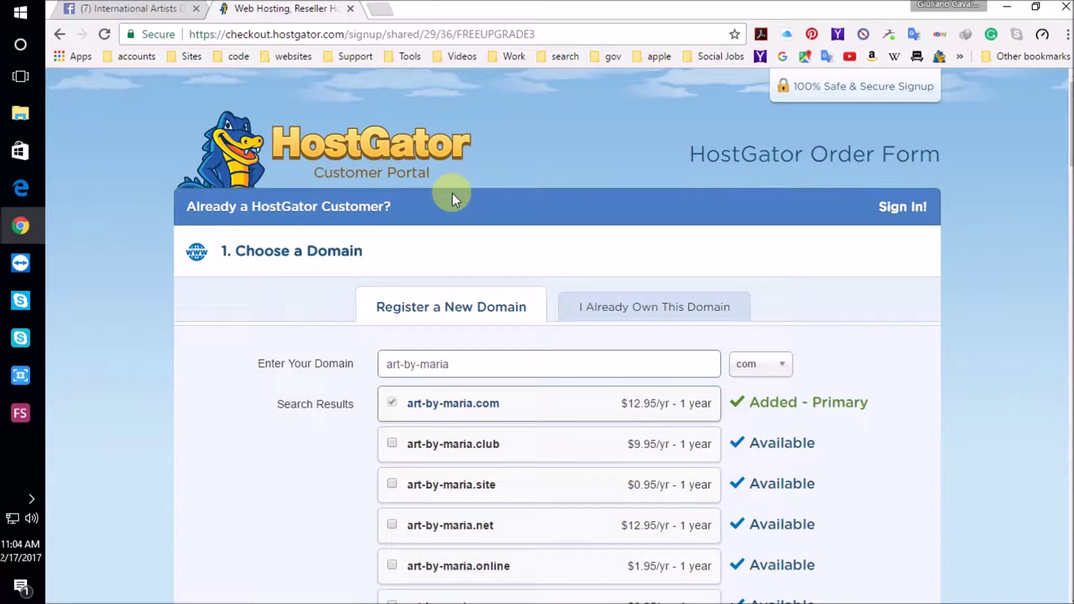
pyautogui.scroll(-10, 264, 365)
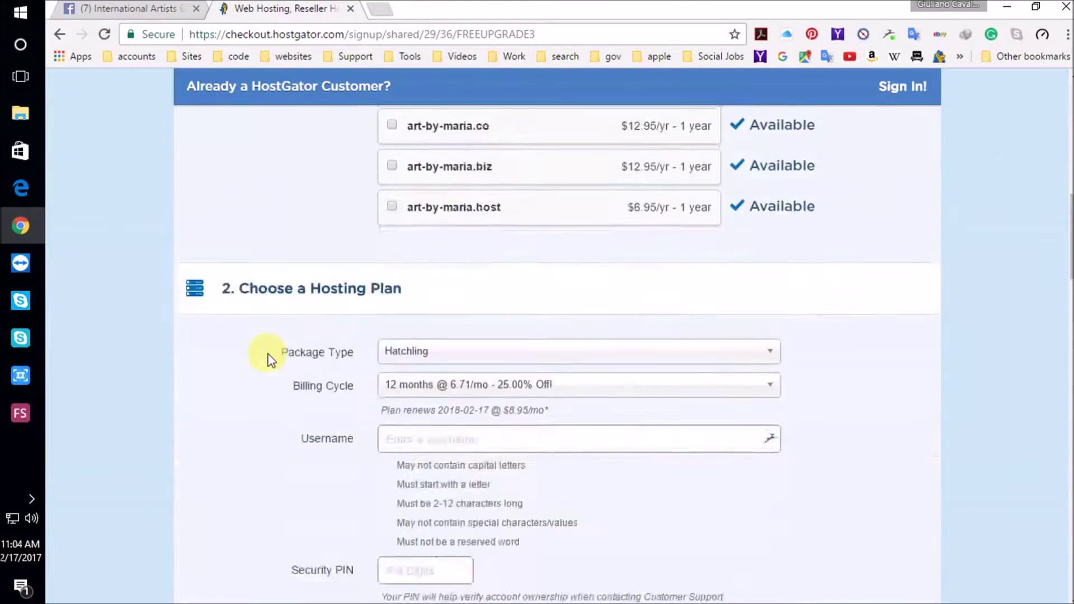
pyautogui.scroll(-20, 268, 358)
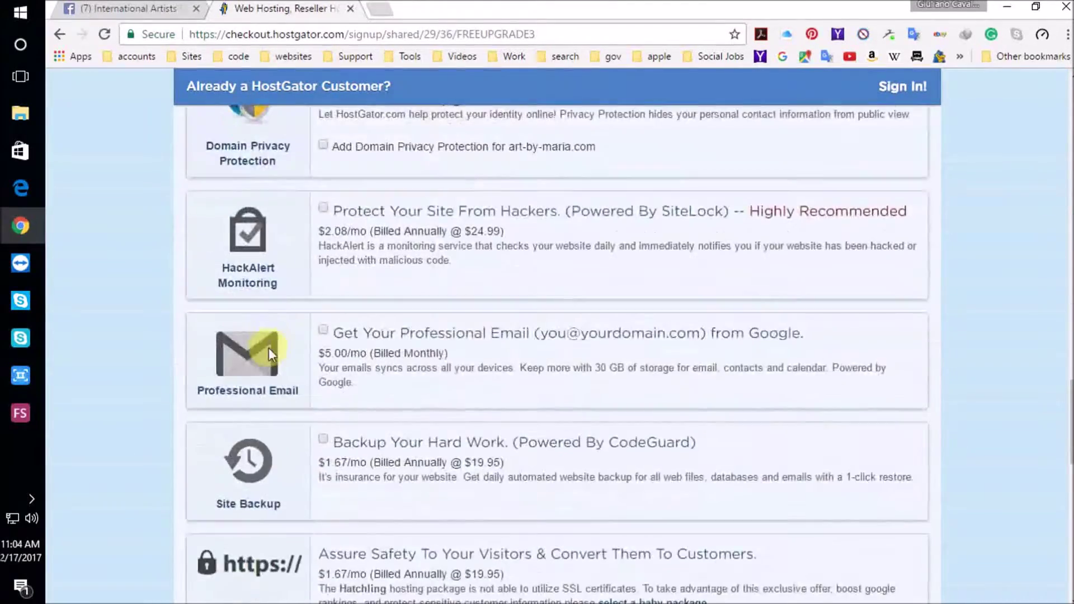
pyautogui.scroll(-15, 268, 348)
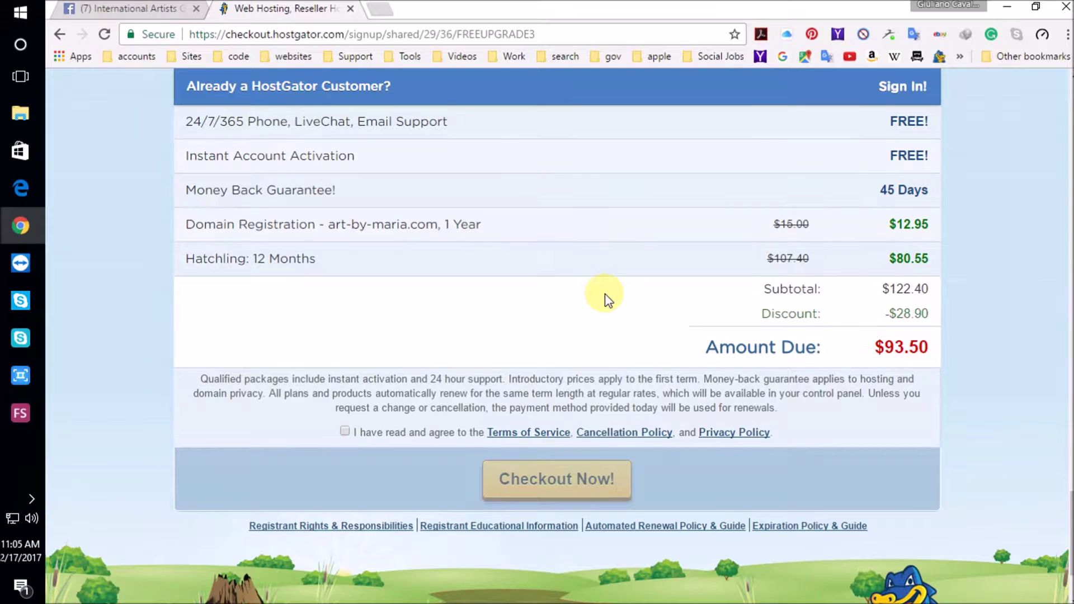
pyautogui.scroll(1, 411, 333)
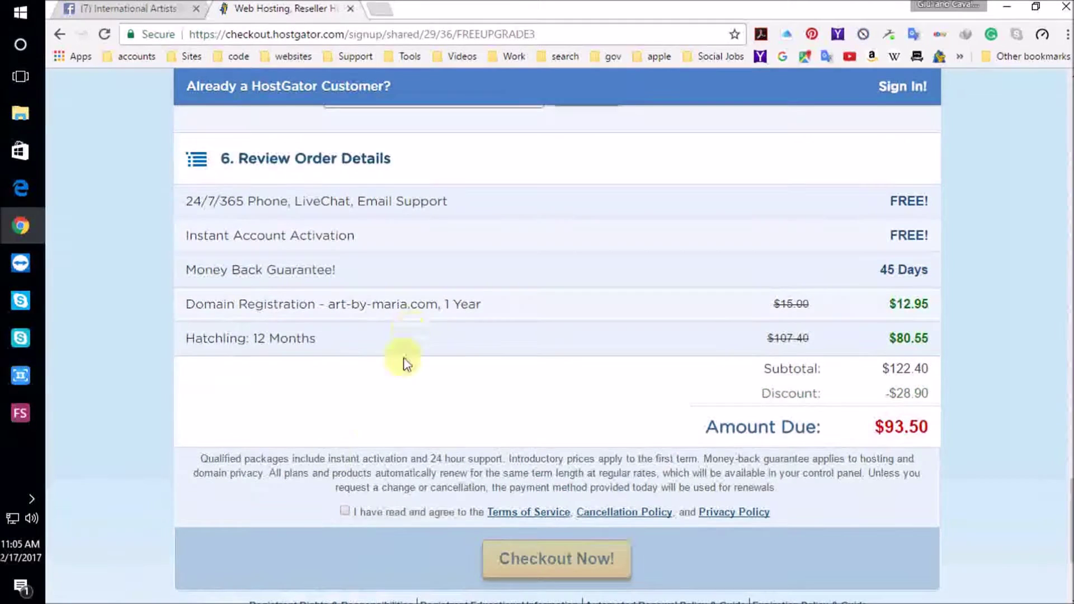
# - Check the Terms of Service, Cancellation Policy and Privacy Policy agreement box
pyautogui.click(345, 511)
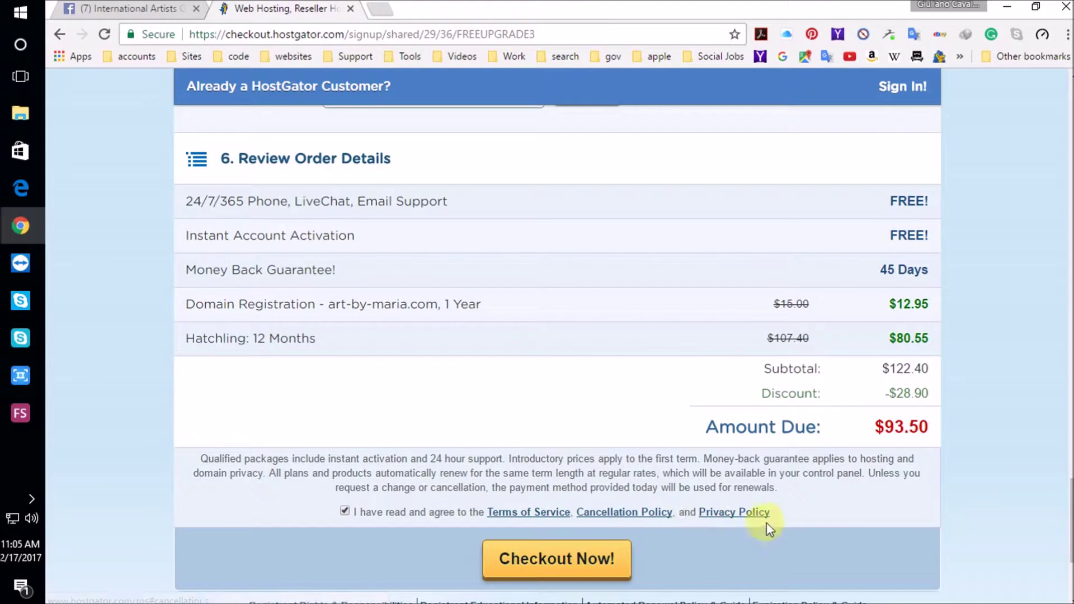
pyautogui.scroll(2, 786, 513)
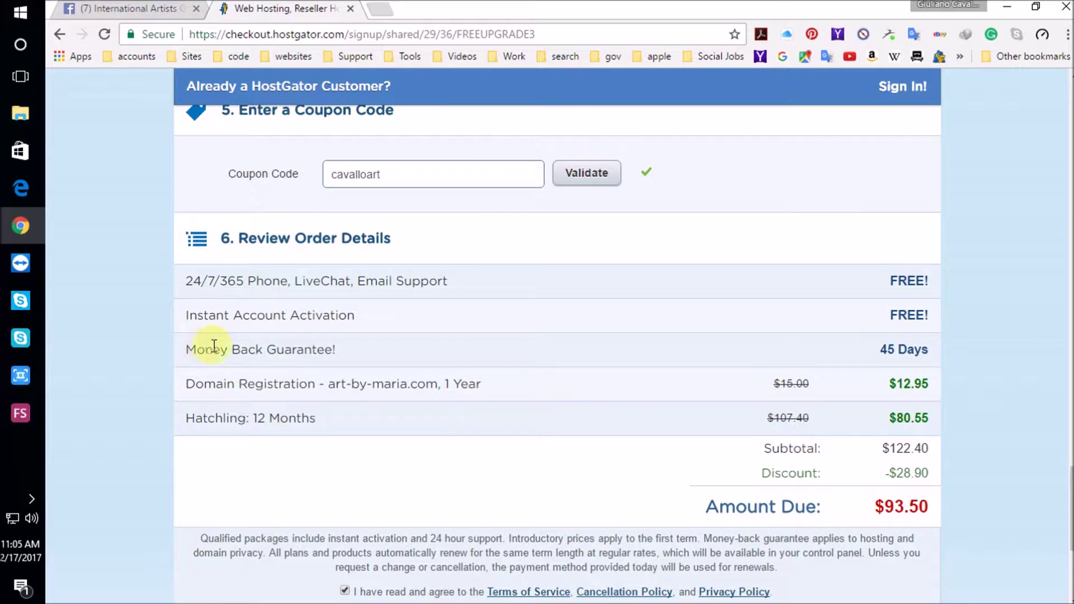
pyautogui.scroll(-3, 460, 343)
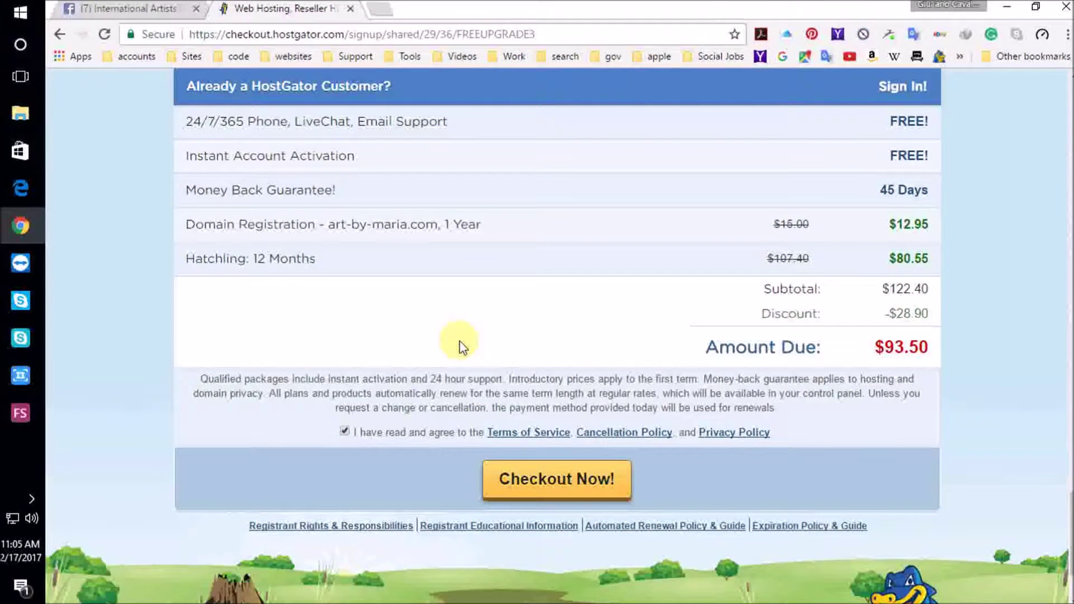
pyautogui.scroll(4, 457, 348)
pyautogui.scroll(-4, 458, 347)
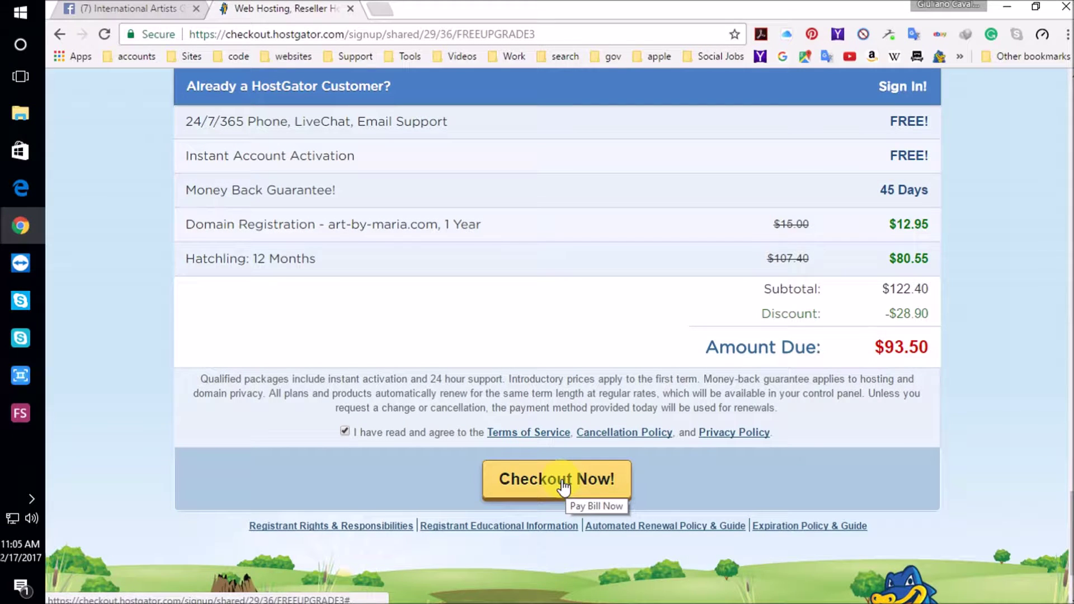
# - In a new tab, open the accounts > HOSTING > HostGator Billing/Support System bookmark
pyautogui.click(379, 9)
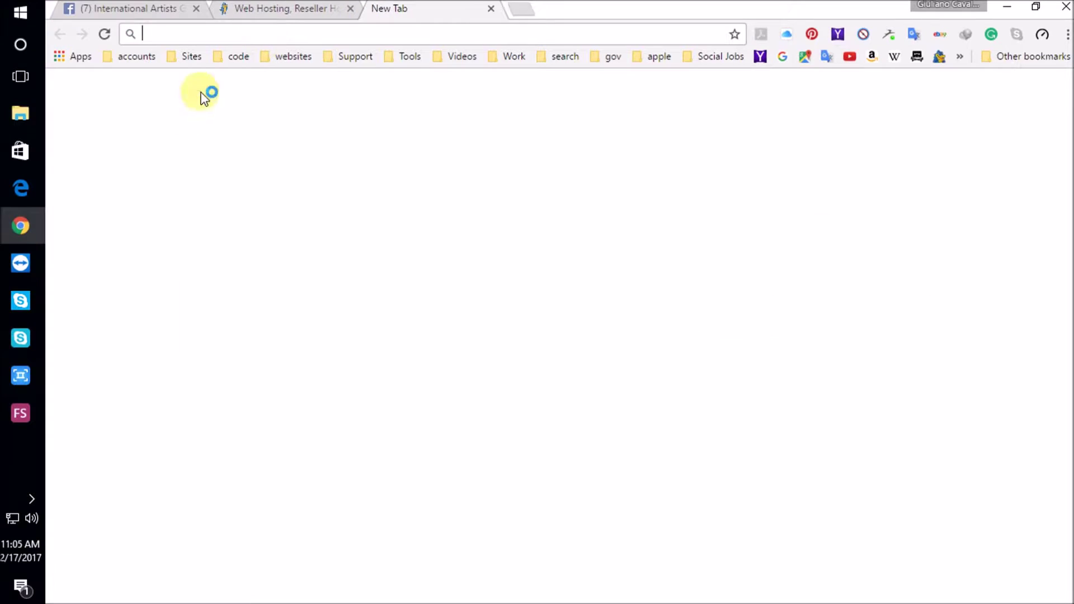
pyautogui.click(184, 56)
pyautogui.moveTo(202, 210)
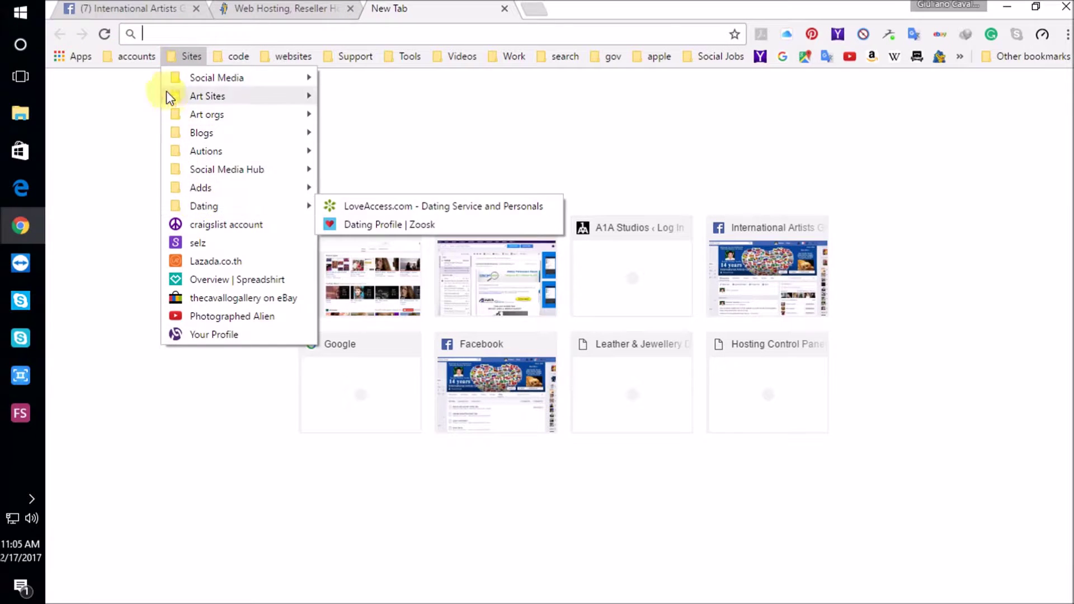
pyautogui.moveTo(137, 56)
pyautogui.moveTo(186, 229)
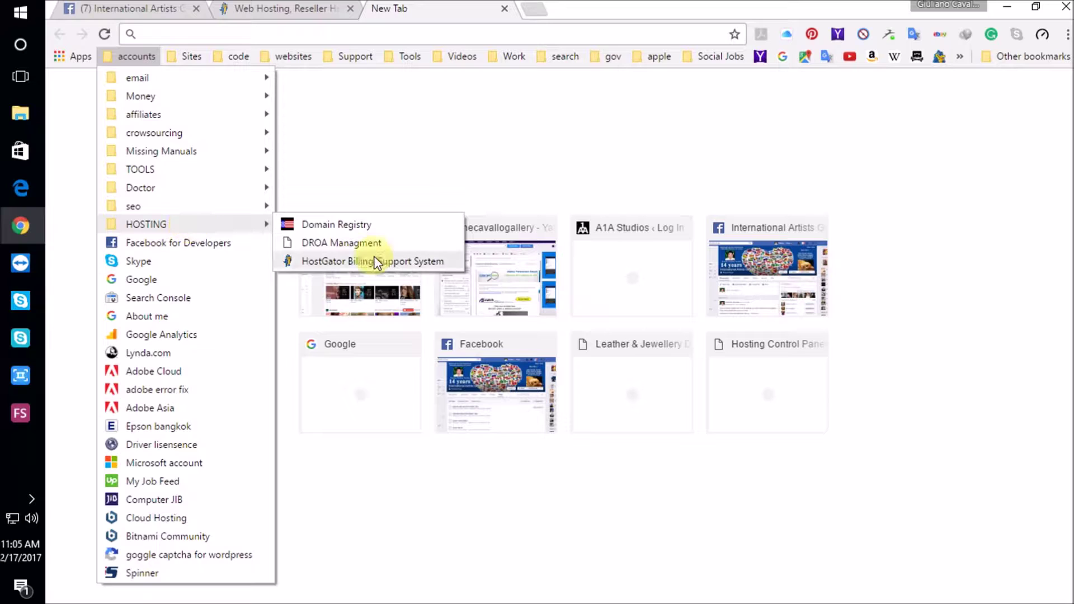
pyautogui.click(362, 260)
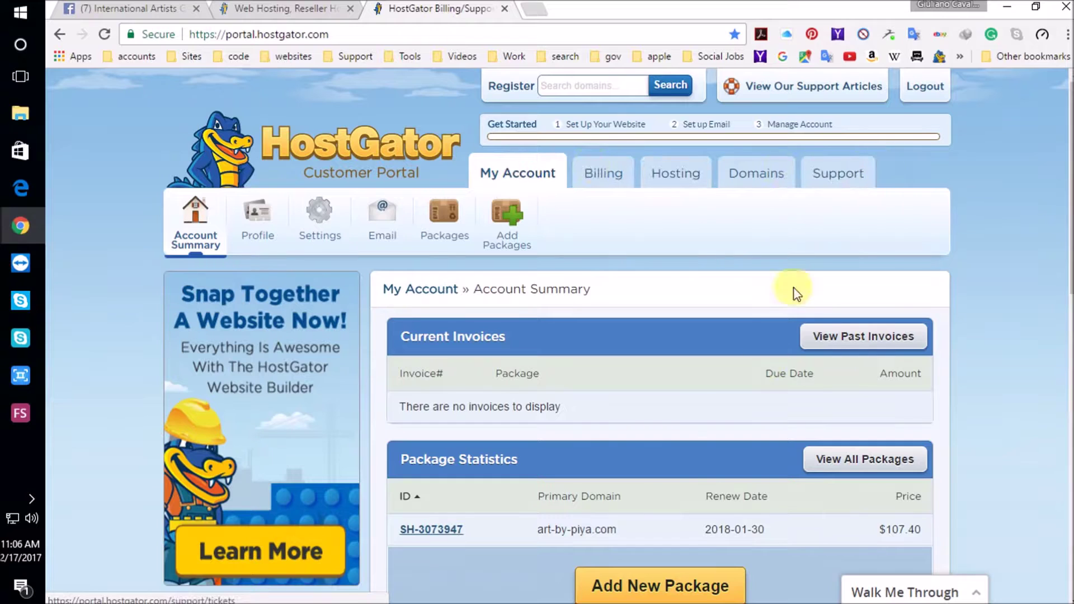
pyautogui.scroll(-4, 687, 415)
pyautogui.scroll(3, 771, 360)
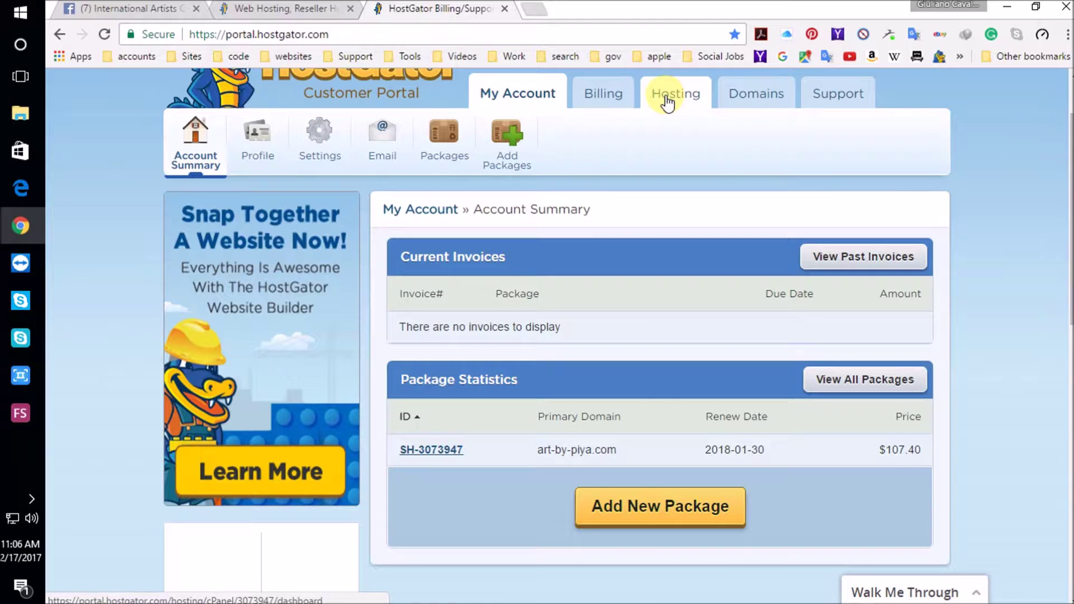
pyautogui.scroll(2, 628, 307)
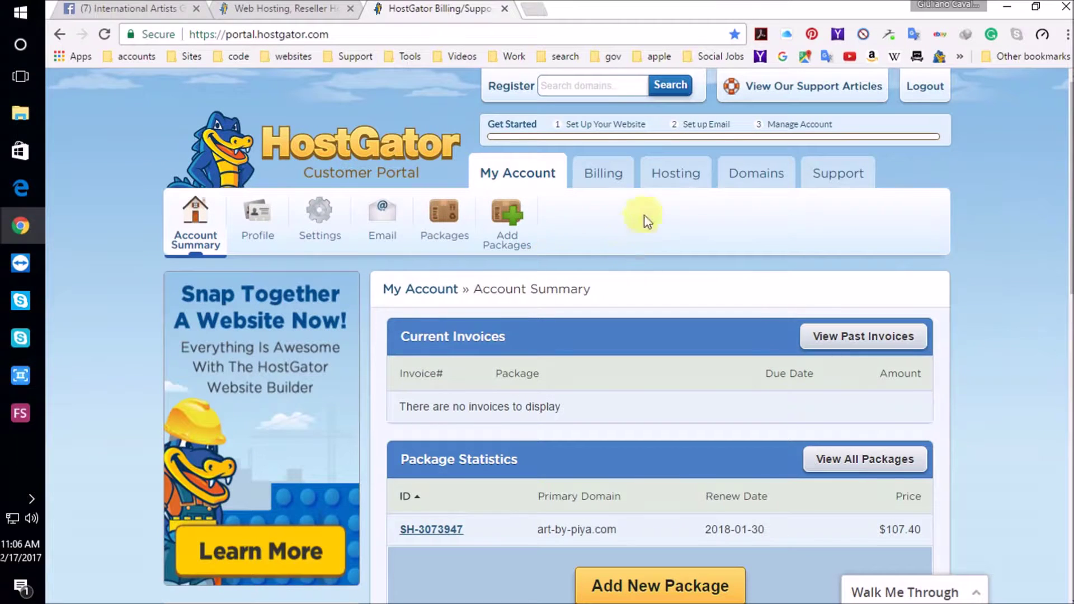
pyautogui.click(677, 180)
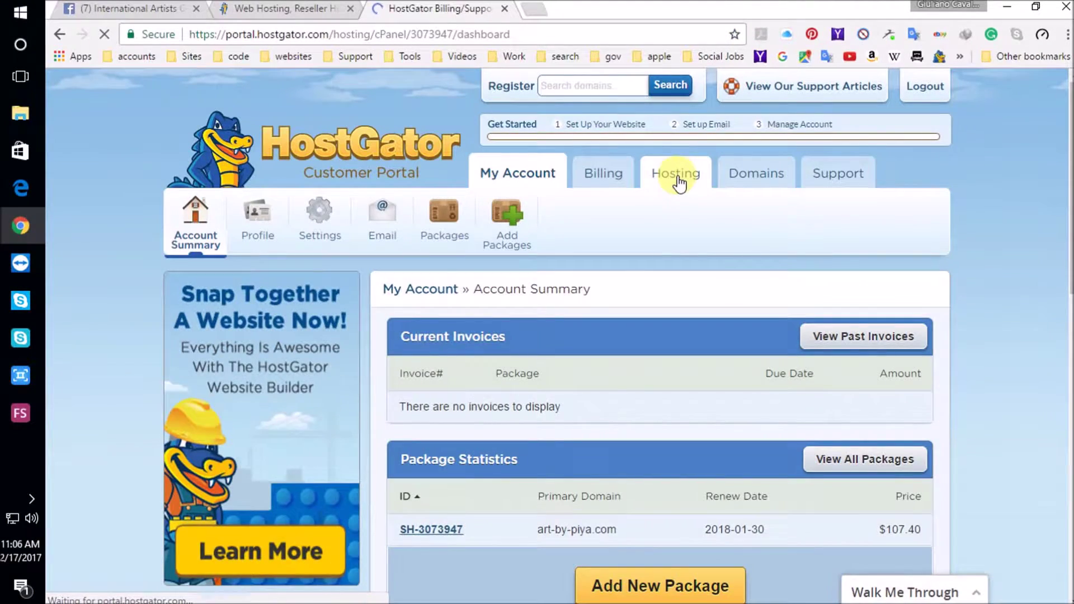
# - Pick art-by-piya.com as the WordPress install domain and focus the optional directory field
pyautogui.scroll(-5, 613, 342)
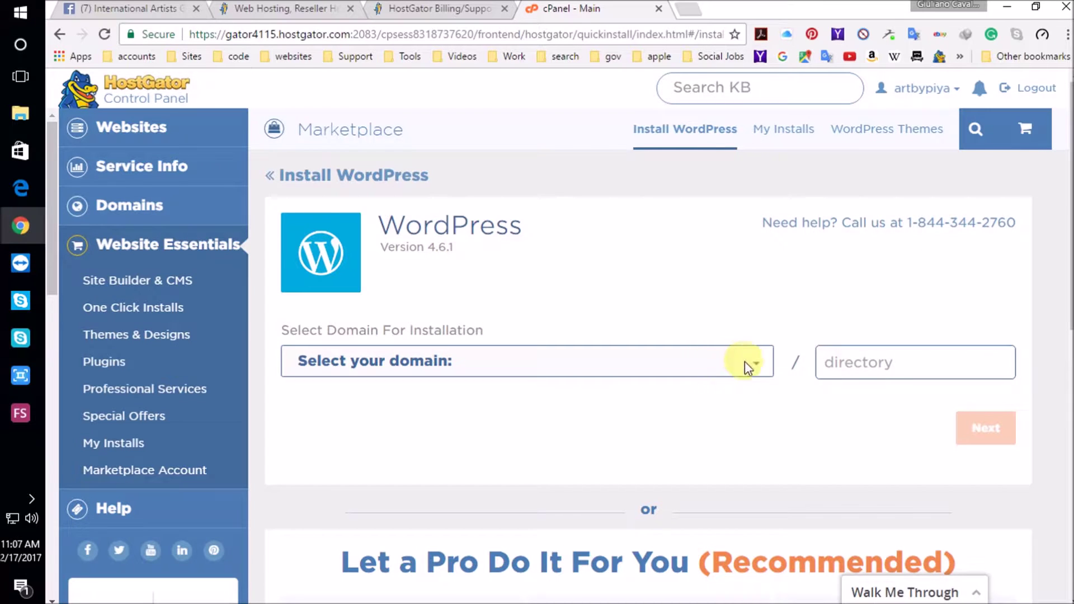
pyautogui.click(760, 369)
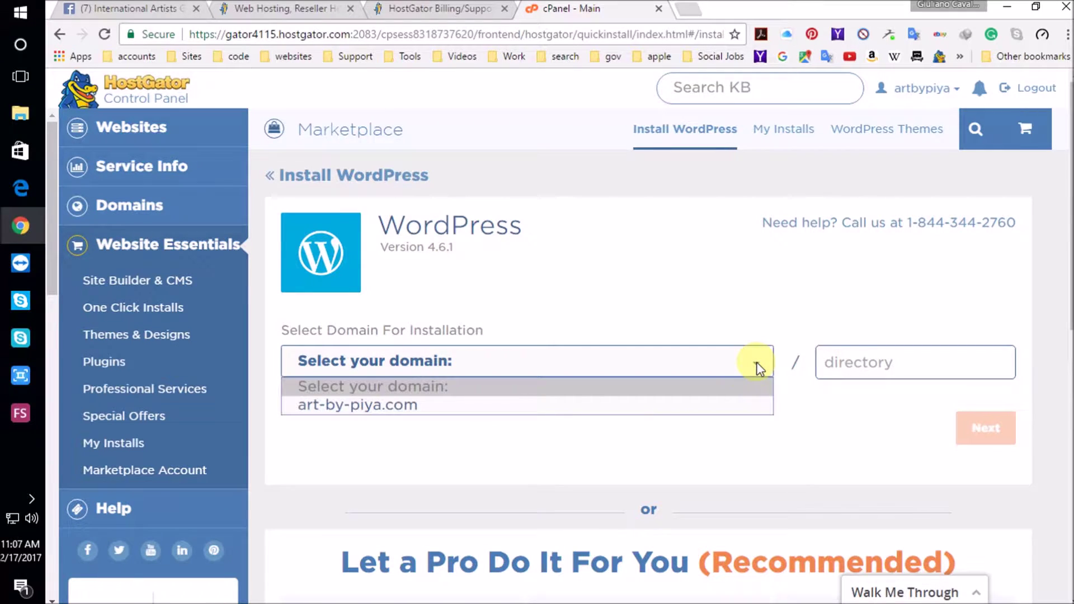
pyautogui.click(419, 404)
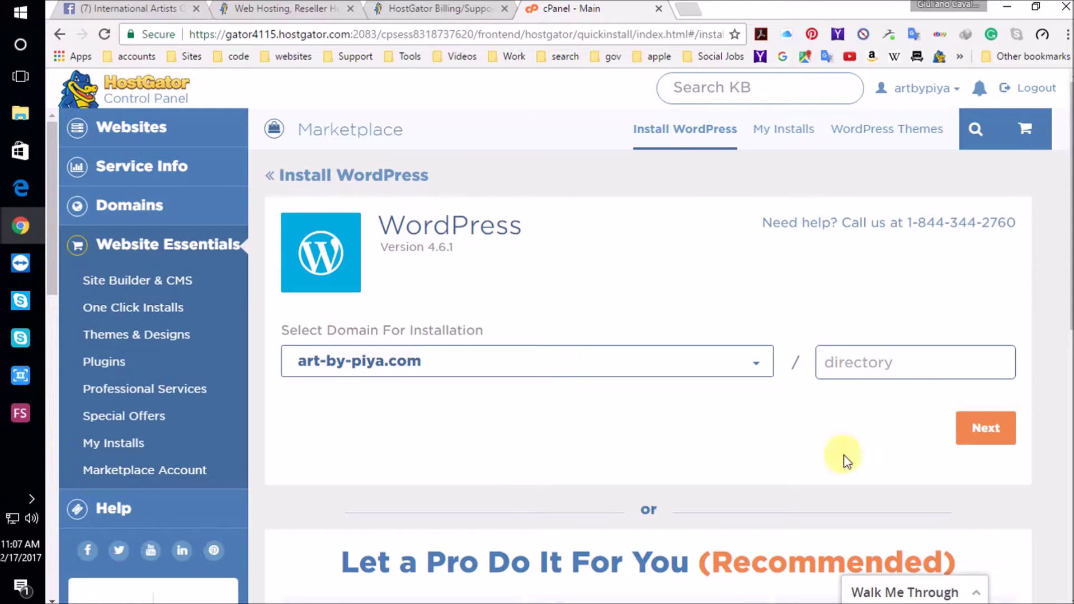
pyautogui.click(883, 363)
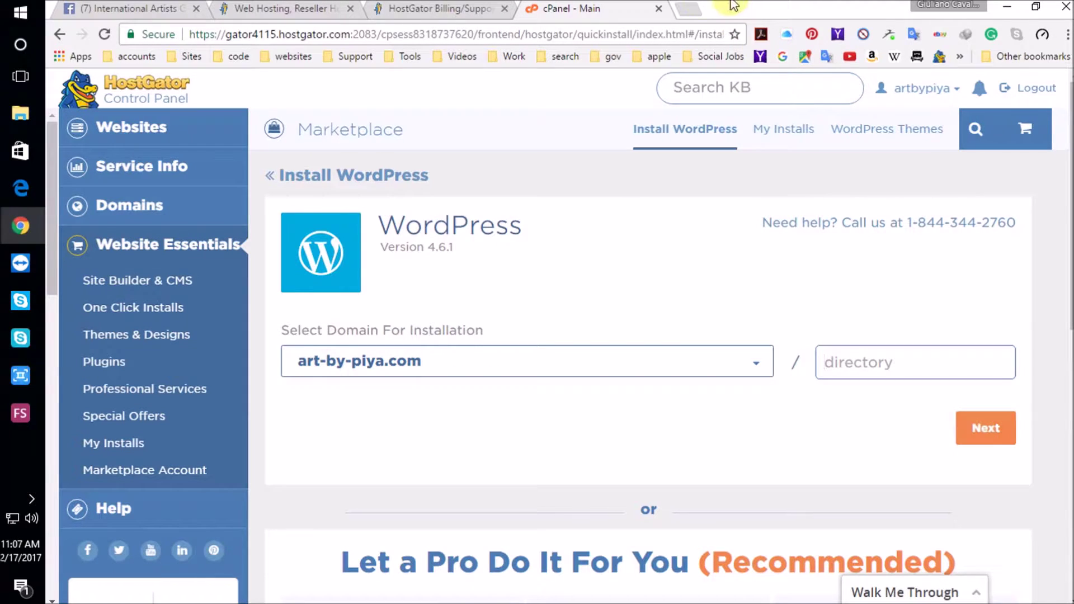
pyautogui.click(694, 12)
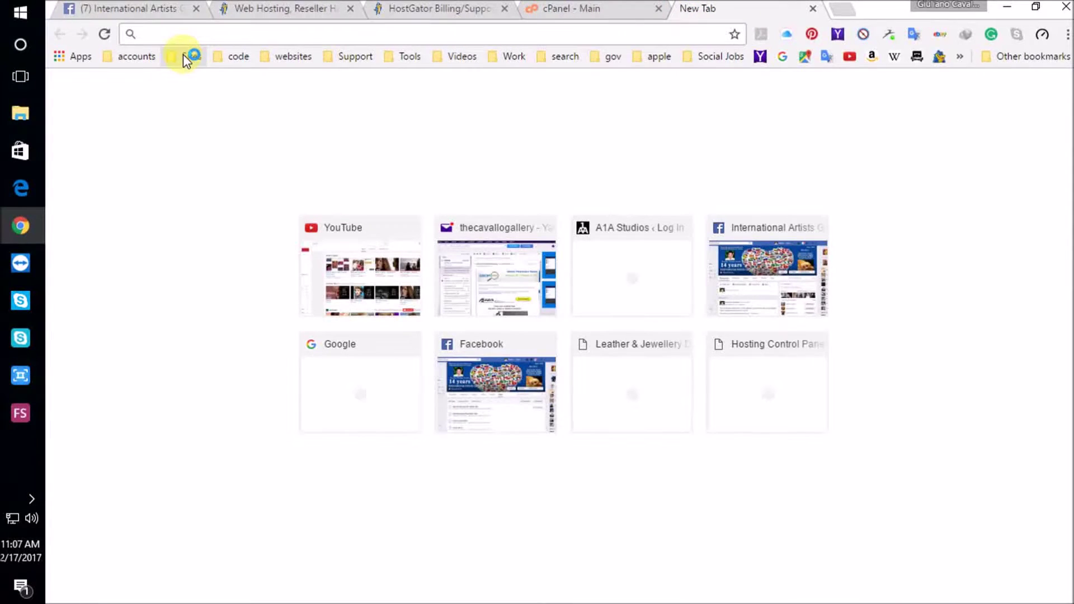
# - Open the Dashboard ‹ ArtbyPiya bookmark from the websites > website login folder
pyautogui.click(189, 56)
pyautogui.click(196, 98)
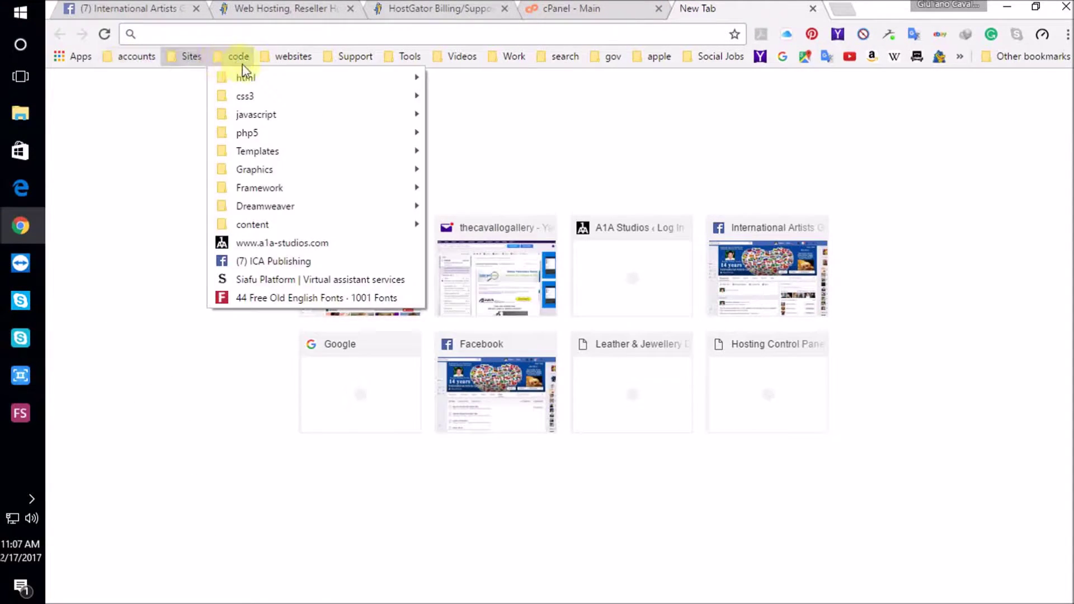
pyautogui.moveTo(287, 61)
pyautogui.moveTo(292, 100)
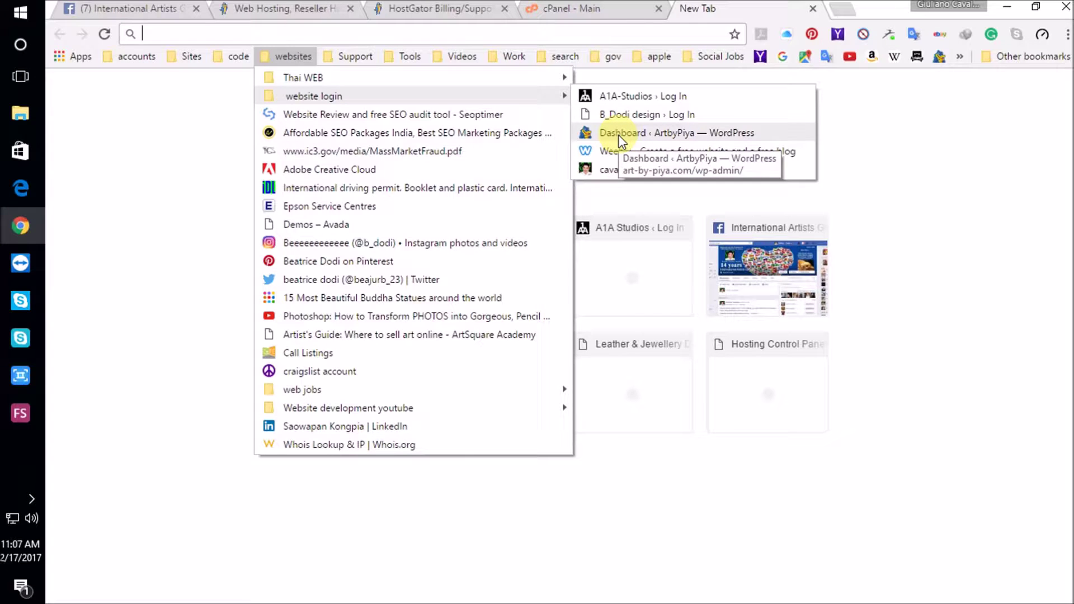
pyautogui.click(620, 140)
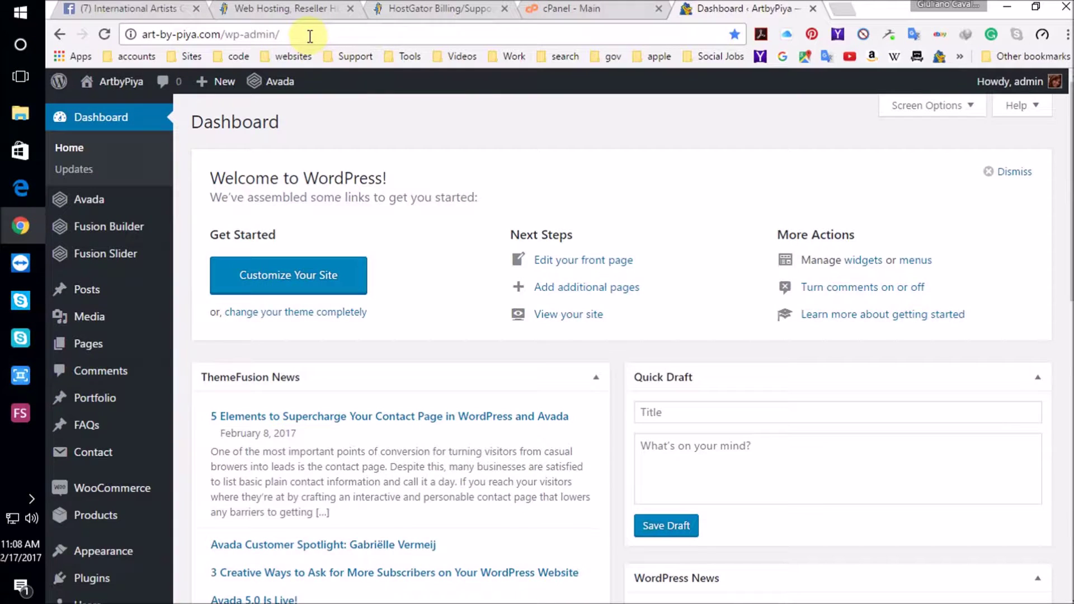
pyautogui.click(843, 10)
# - Log in to the A1A Studios WordPress admin from its bookmark in a new tab
pyautogui.click(287, 57)
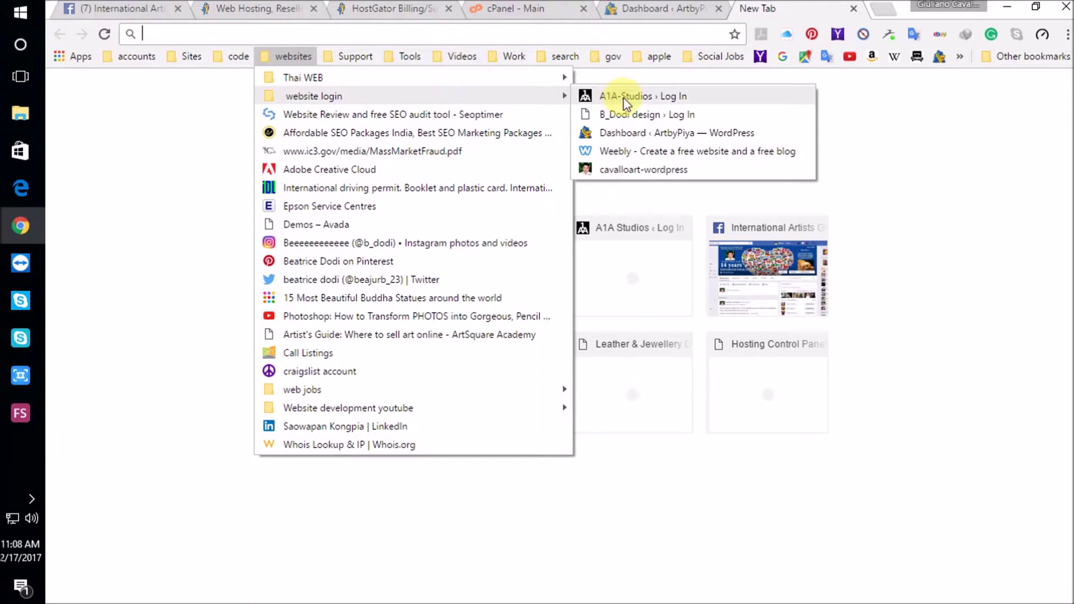
pyautogui.click(656, 97)
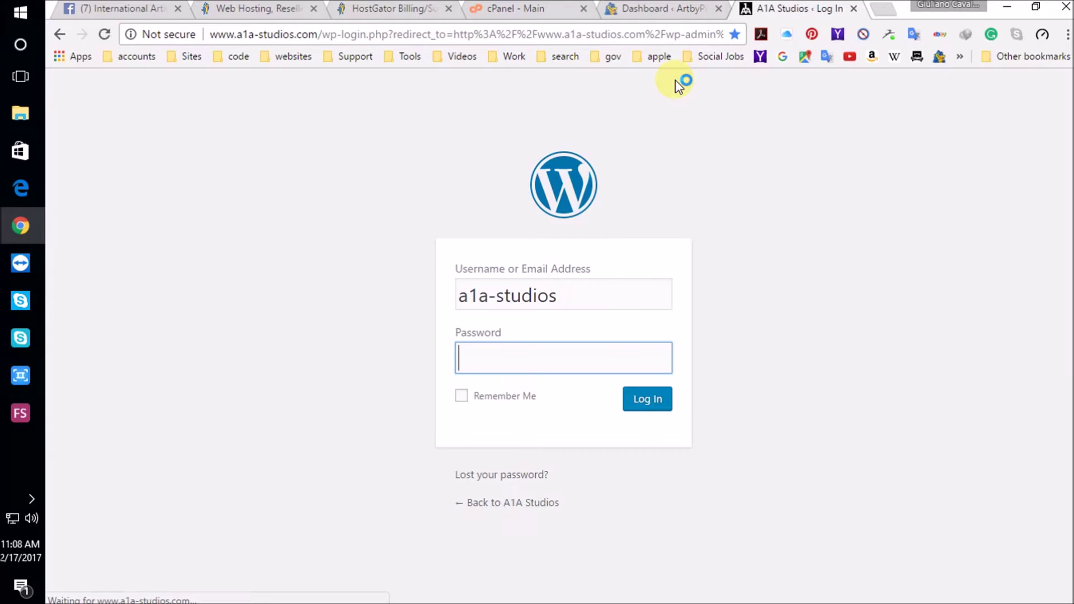
pyautogui.click(633, 260)
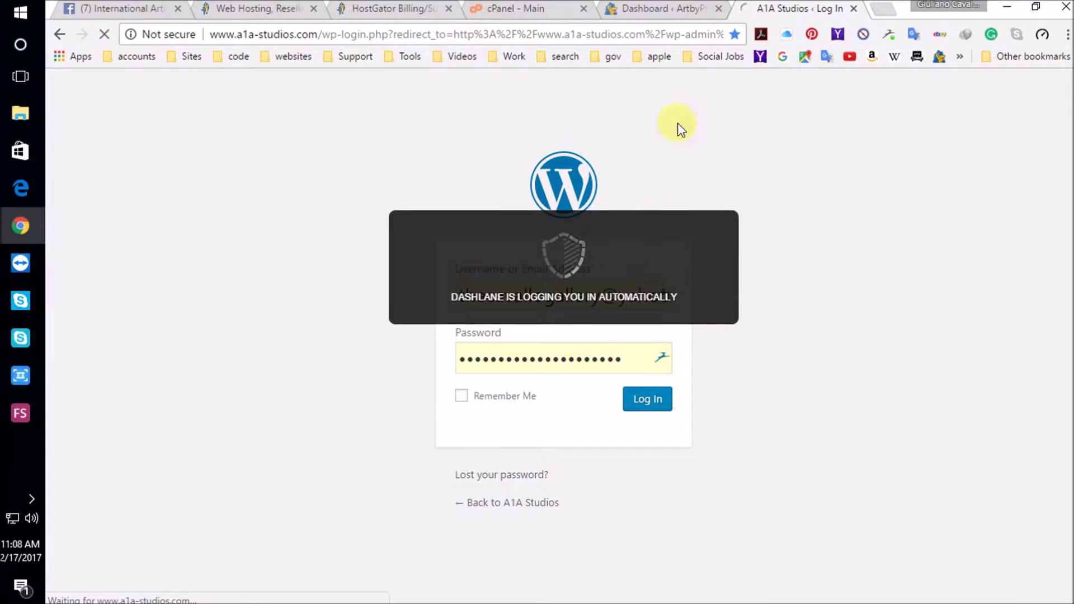
# - Glance back at the HostGator checkout order, then return to the ArtbyPiya dashboard
pyautogui.click(680, 8)
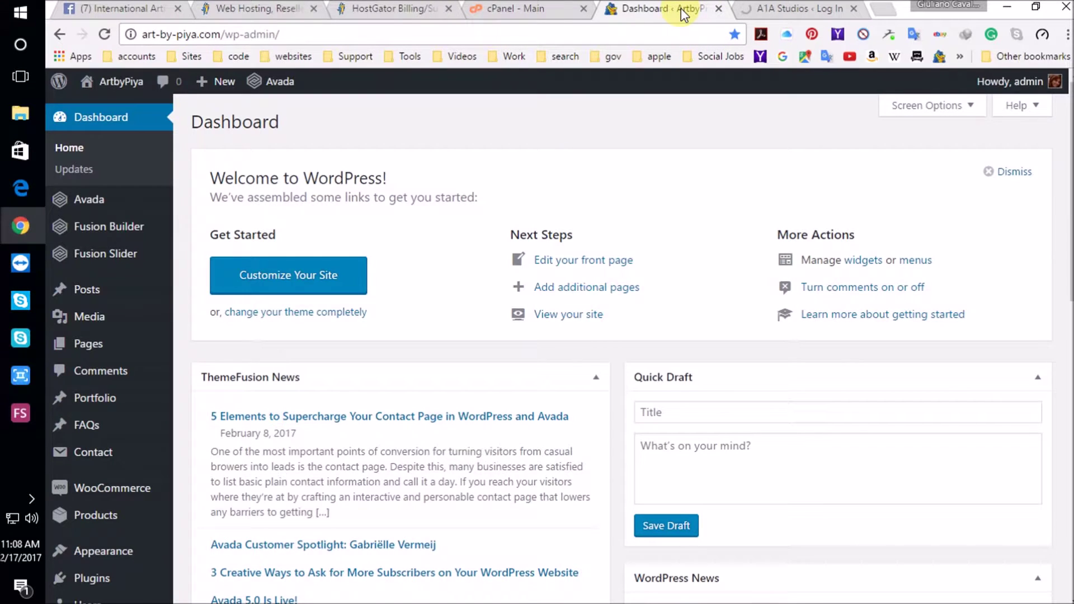
pyautogui.click(274, 11)
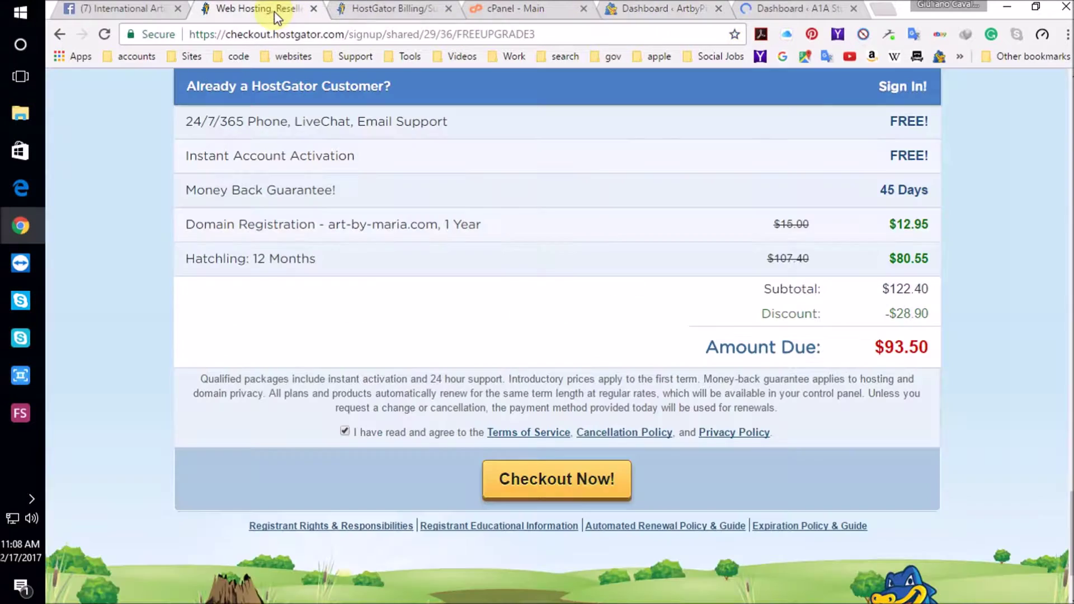
pyautogui.scroll(15, 301, 293)
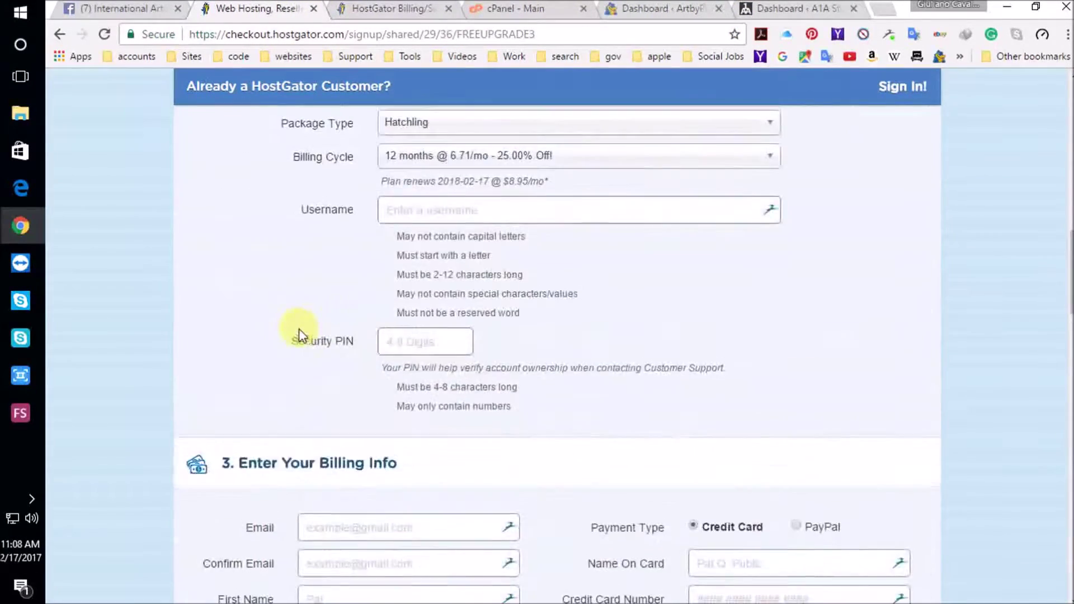
pyautogui.scroll(10, 302, 333)
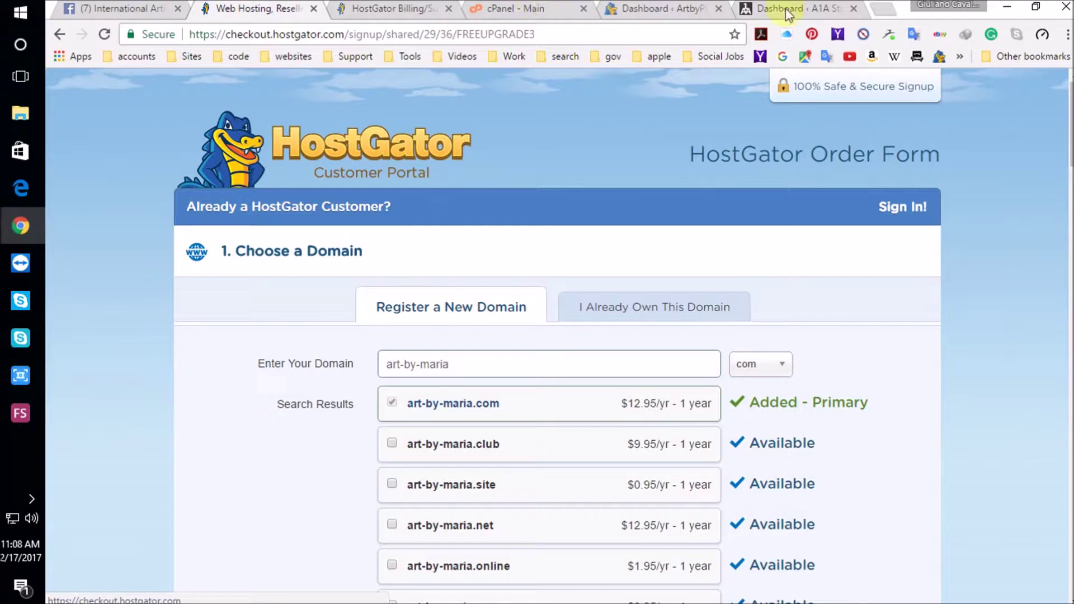
pyautogui.click(677, 9)
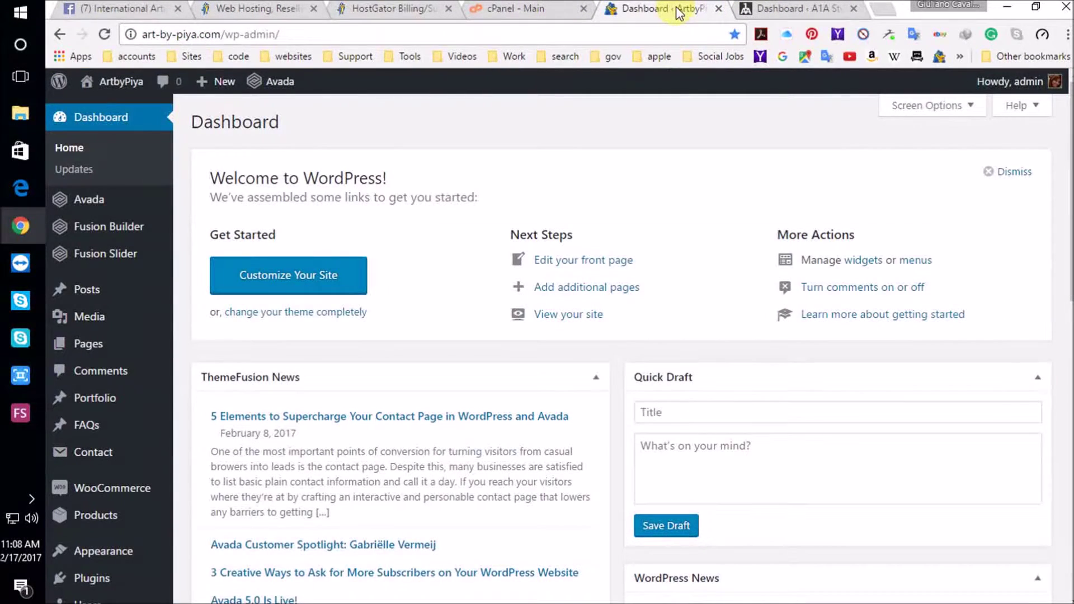
pyautogui.moveTo(116, 99)
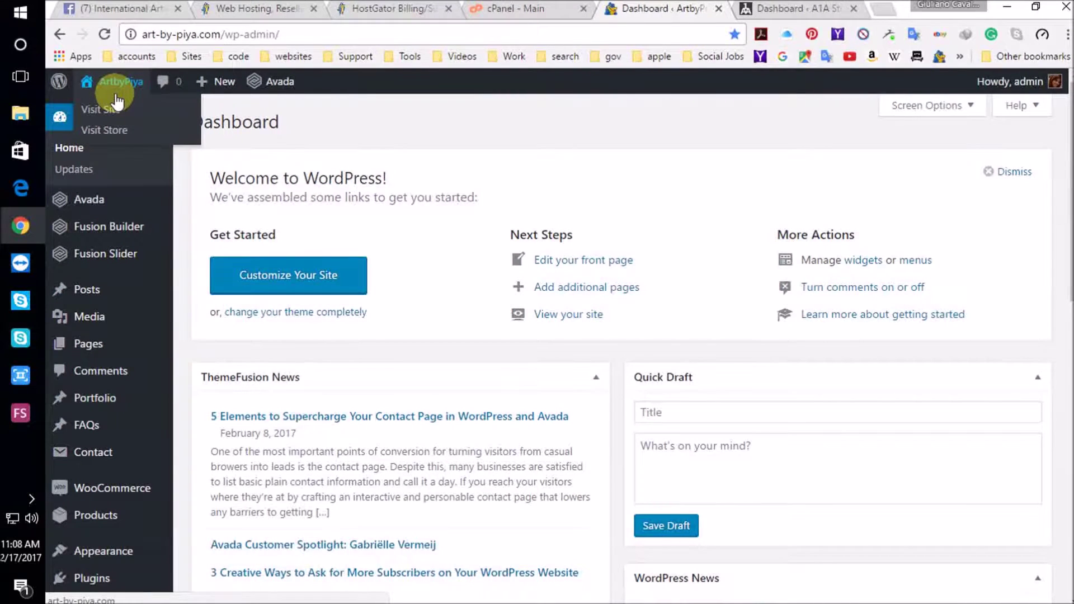
# - Start ArtbyPiya's WooCommerce System Status report loading, then switch to the A1A Studios dashboard
pyautogui.moveTo(114, 356)
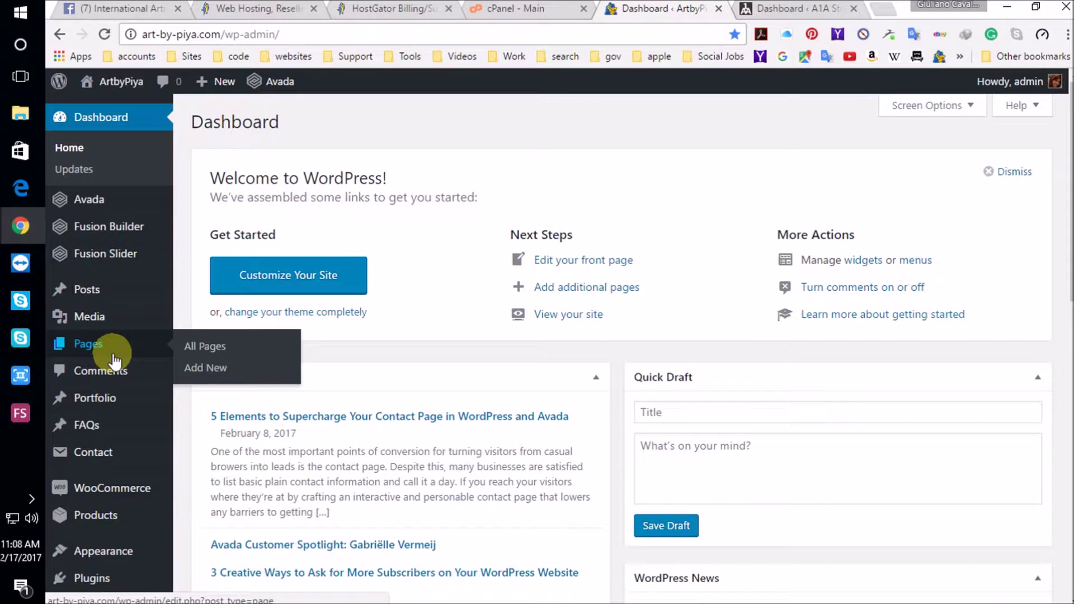
pyautogui.moveTo(273, 82)
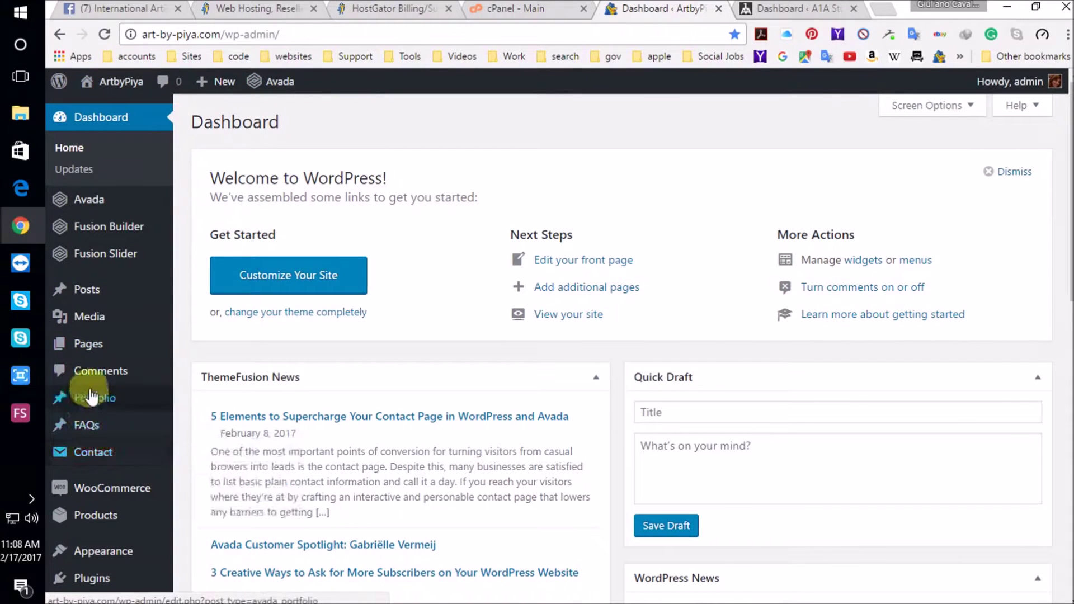
pyautogui.moveTo(85, 492)
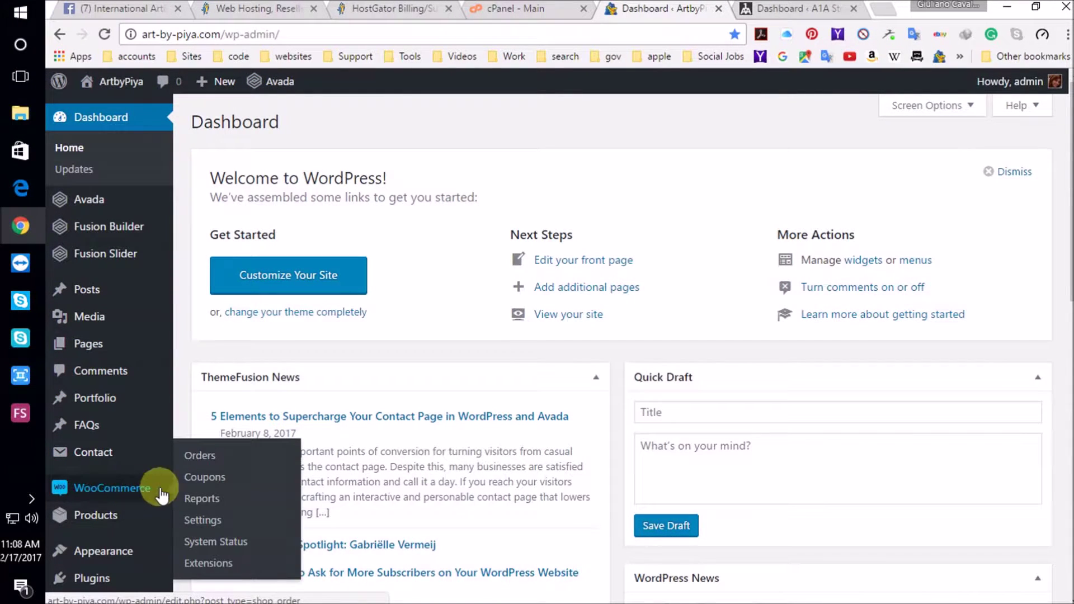
pyautogui.click(219, 542)
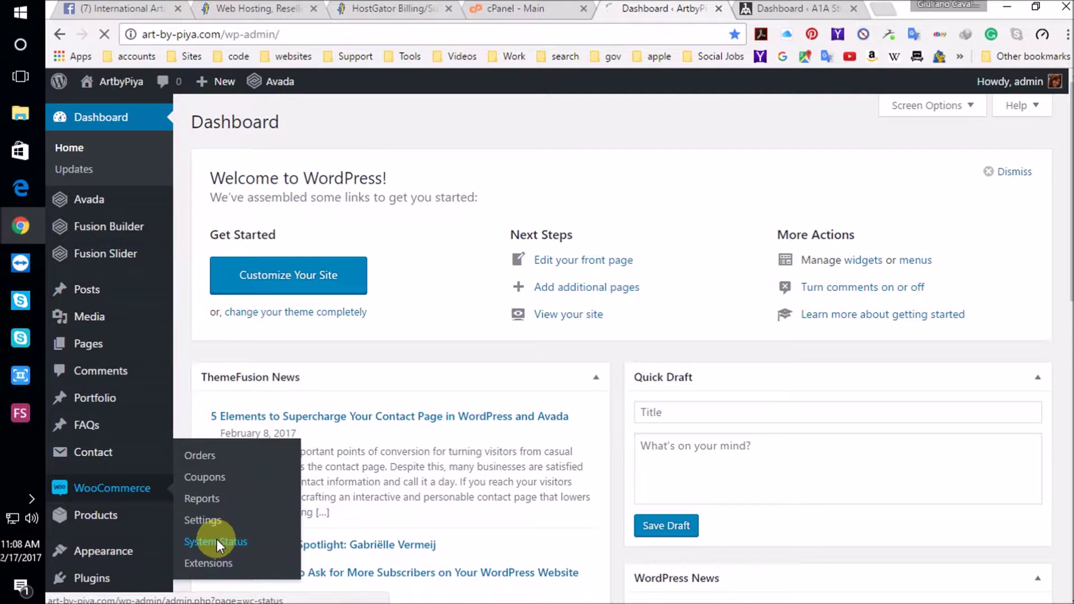
pyautogui.click(813, 10)
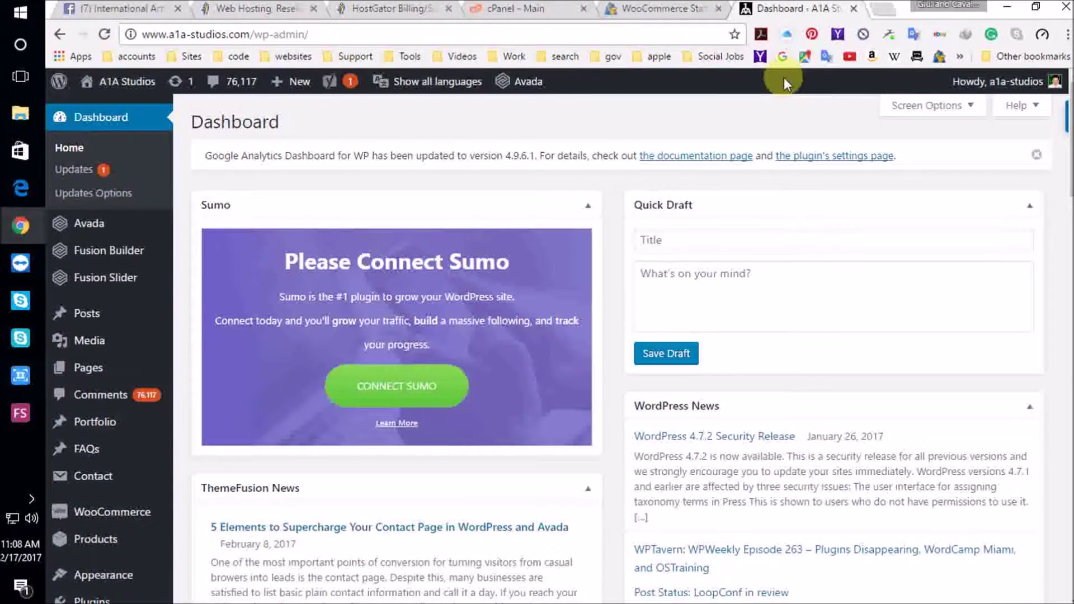
# - Open A1A Studios' WooCommerce System Status and scroll to its PHP 5.4.17 warning
pyautogui.moveTo(89, 510)
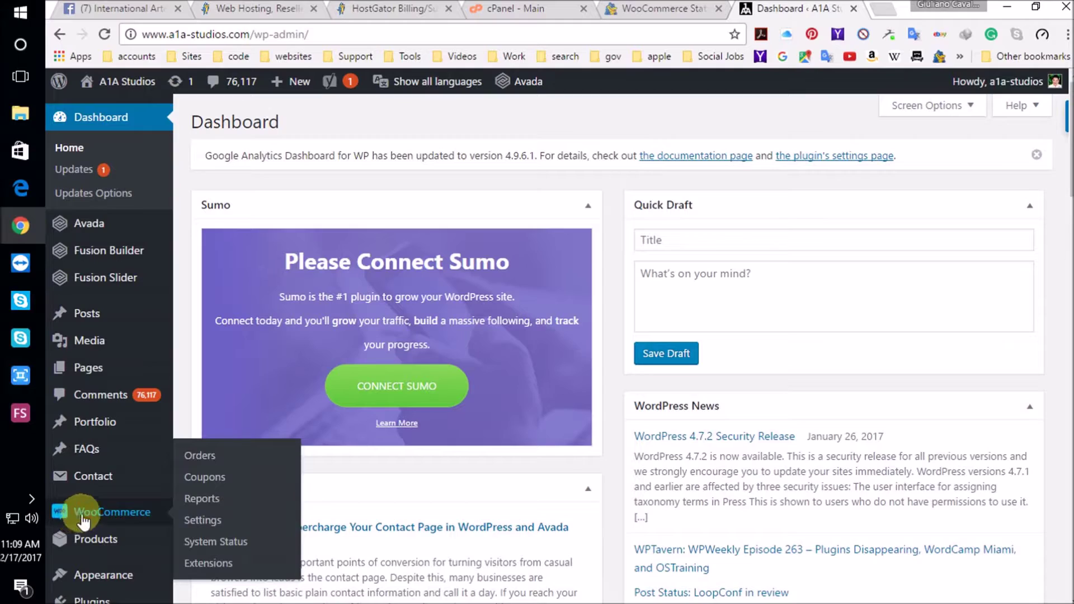
pyautogui.click(211, 546)
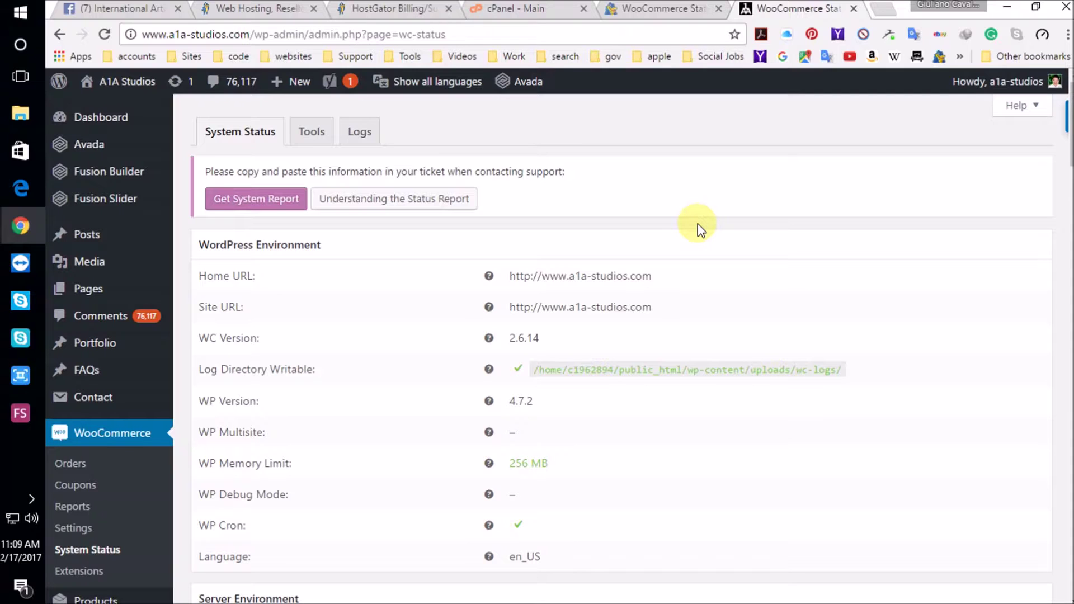
pyautogui.scroll(-3, 455, 272)
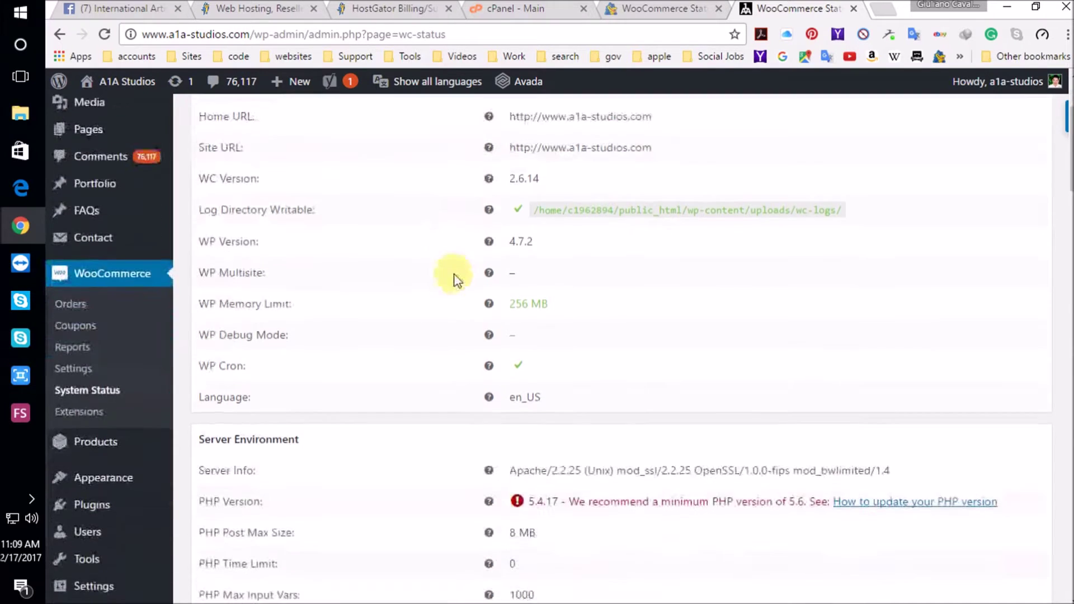
pyautogui.scroll(2, 455, 277)
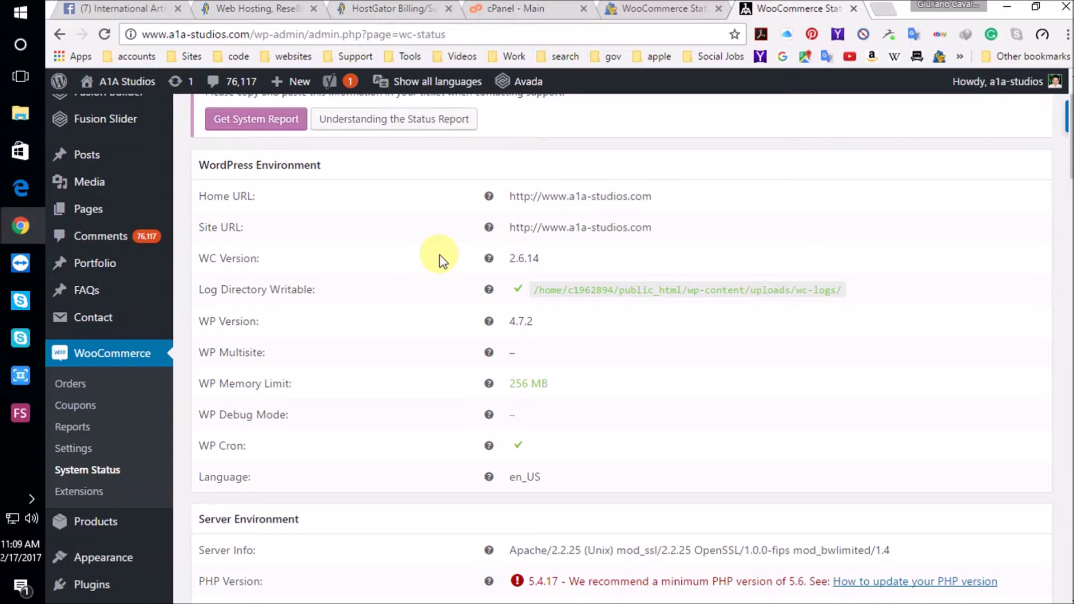
pyautogui.scroll(-3, 446, 305)
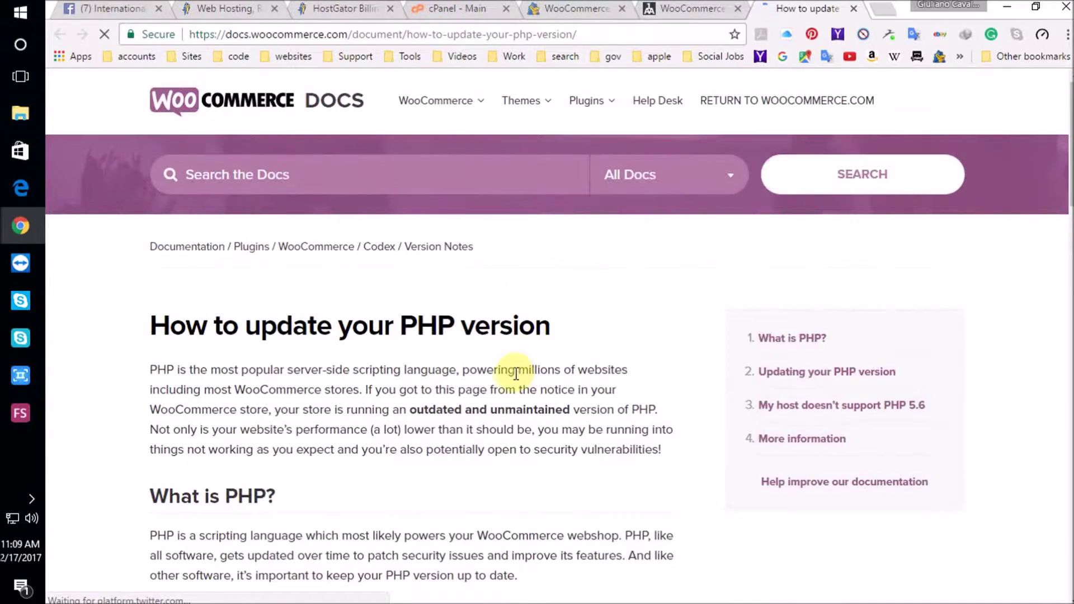
# - Read the docs' advice on hosts without PHP 5.6, comparing it with the status warning
pyautogui.scroll(-15, 516, 374)
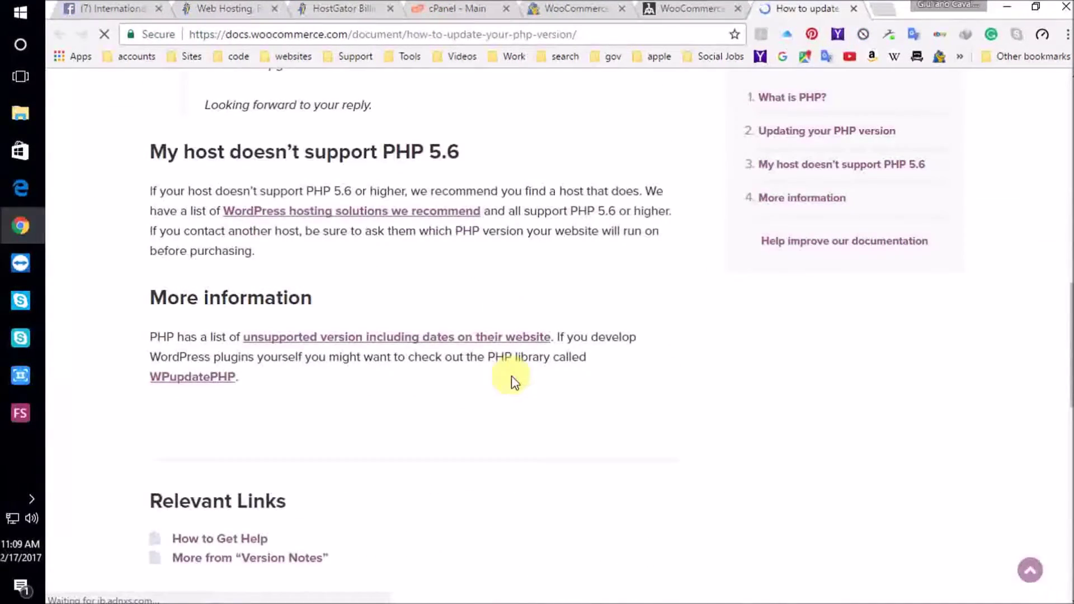
pyautogui.scroll(3, 513, 377)
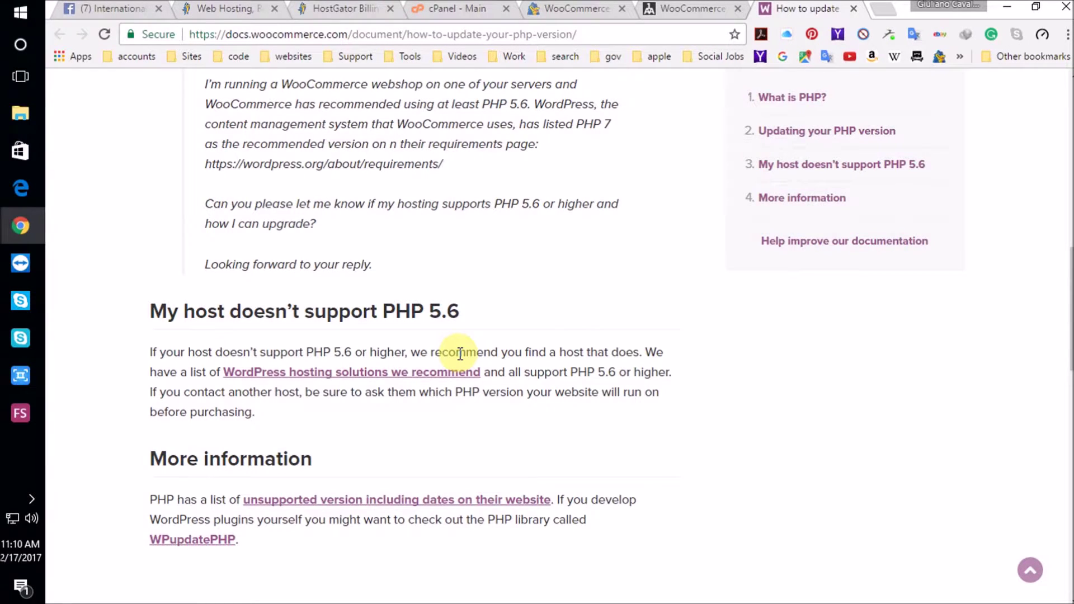
pyautogui.click(696, 8)
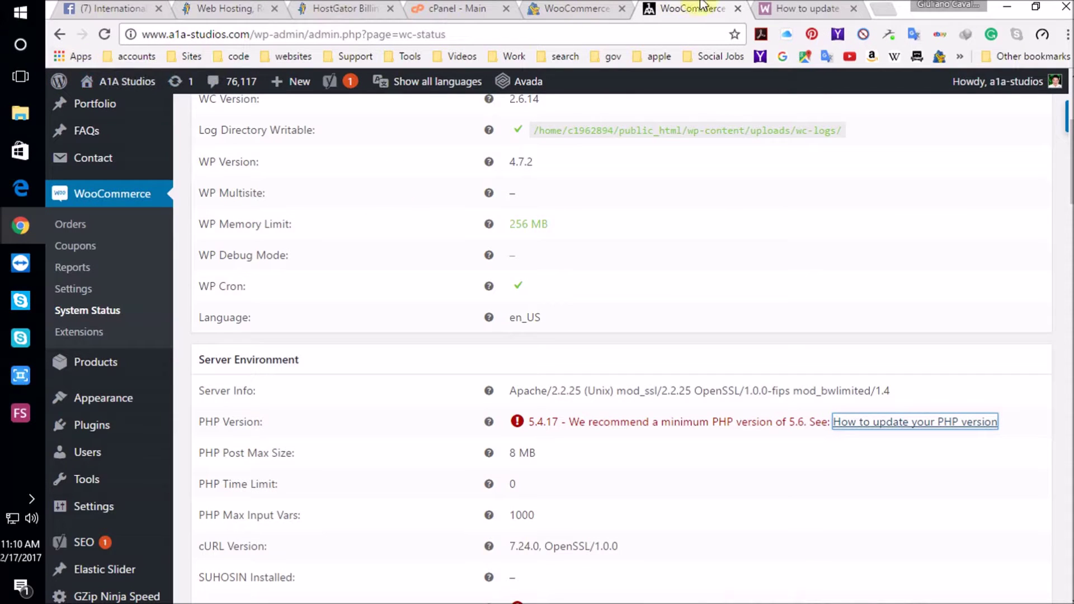
pyautogui.click(810, 8)
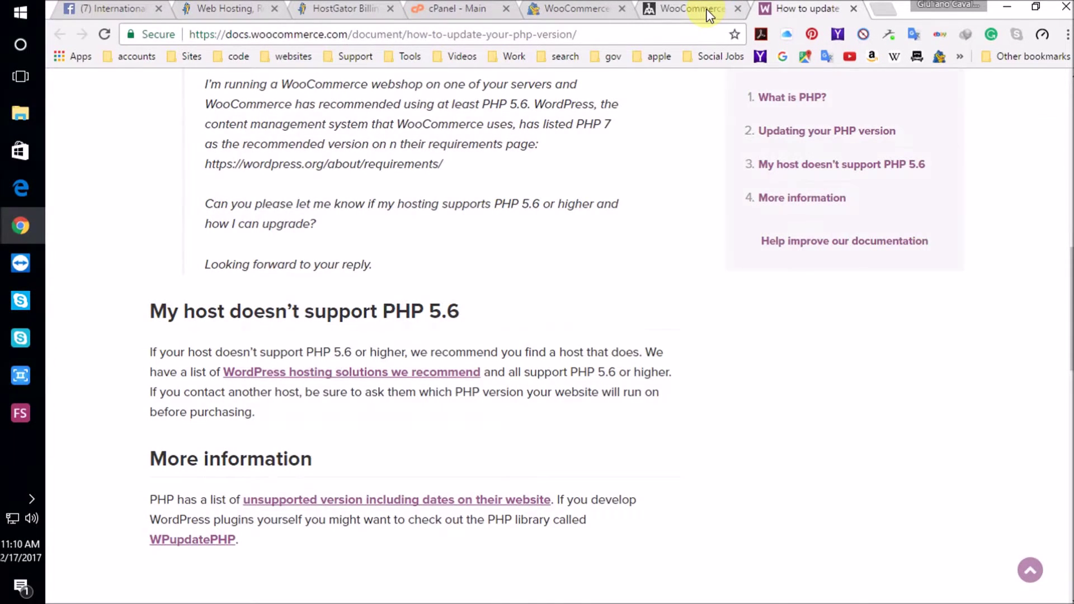
pyautogui.click(709, 14)
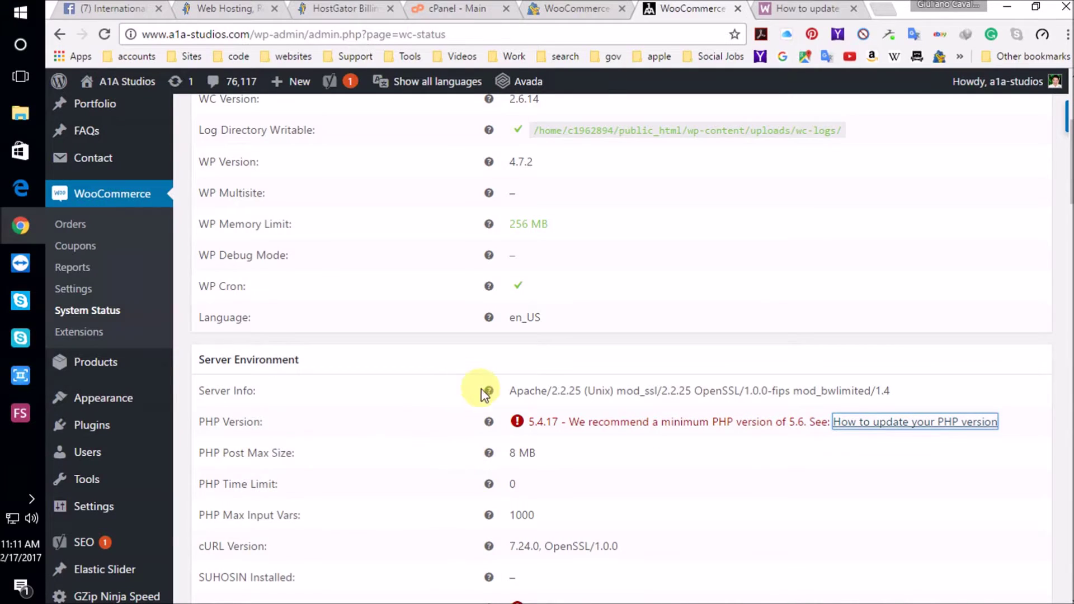
# - Scroll through A1A Studios' failures: PHP 5.4.17, SoapClient, MySQL 5.1.73, missing Cart, Checkout, My Account pages
pyautogui.scroll(-2, 487, 391)
pyautogui.scroll(-3, 487, 398)
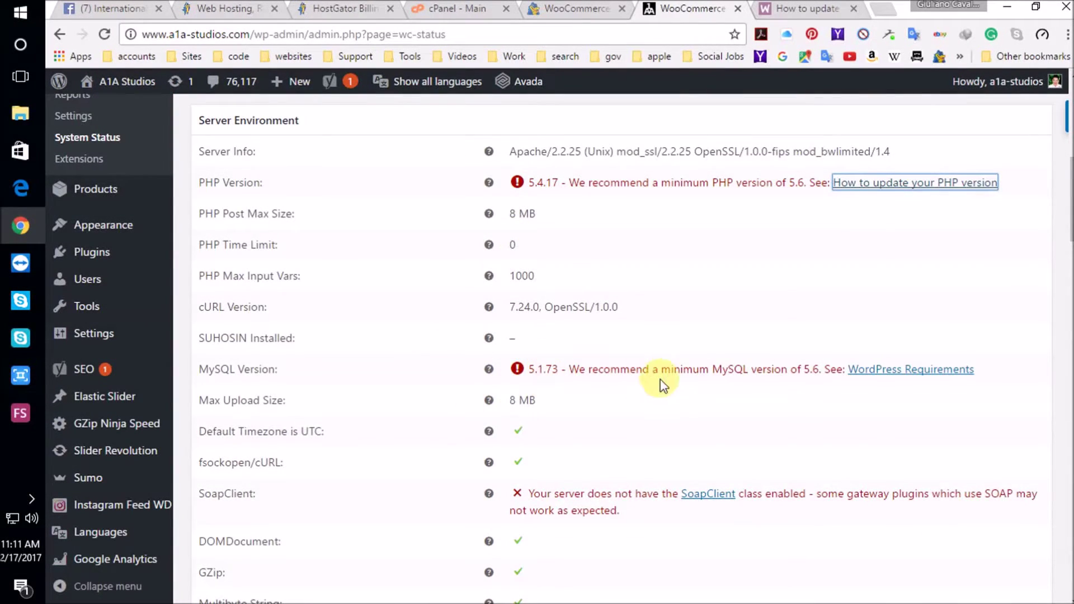
pyautogui.scroll(-3, 490, 506)
pyautogui.scroll(-5, 487, 446)
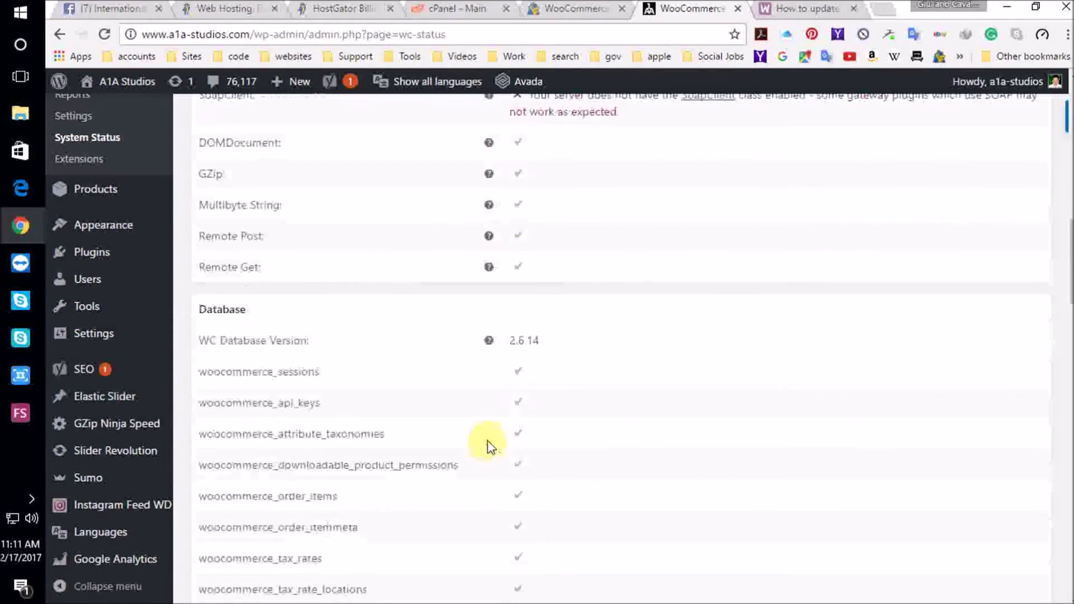
pyautogui.scroll(2, 476, 448)
pyautogui.scroll(3, 481, 391)
pyautogui.scroll(-5, 497, 481)
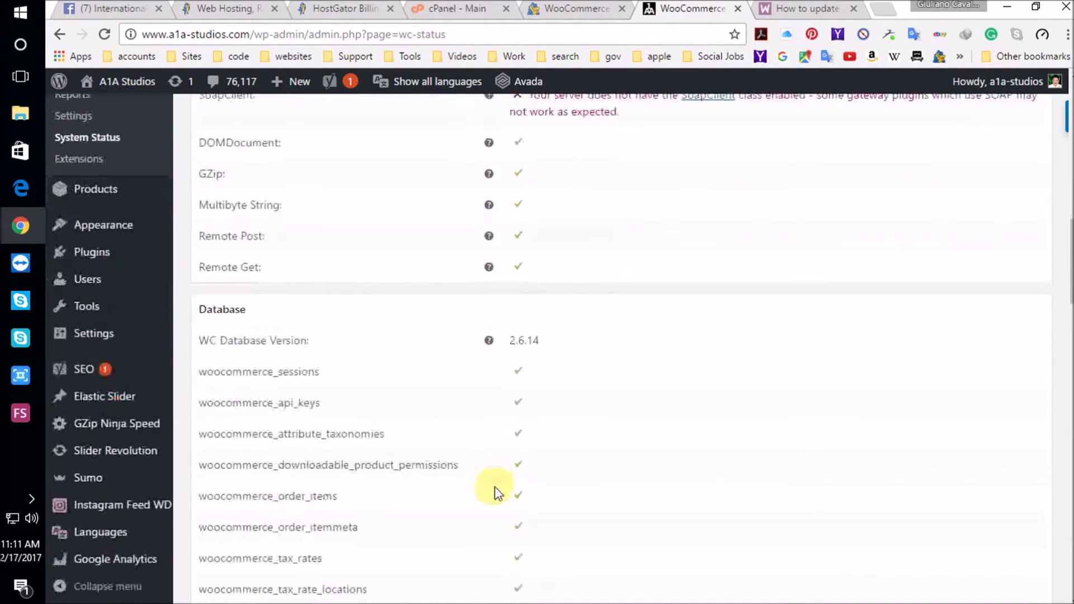
pyautogui.scroll(5, 490, 464)
pyautogui.scroll(6, 484, 443)
pyautogui.scroll(4, 504, 364)
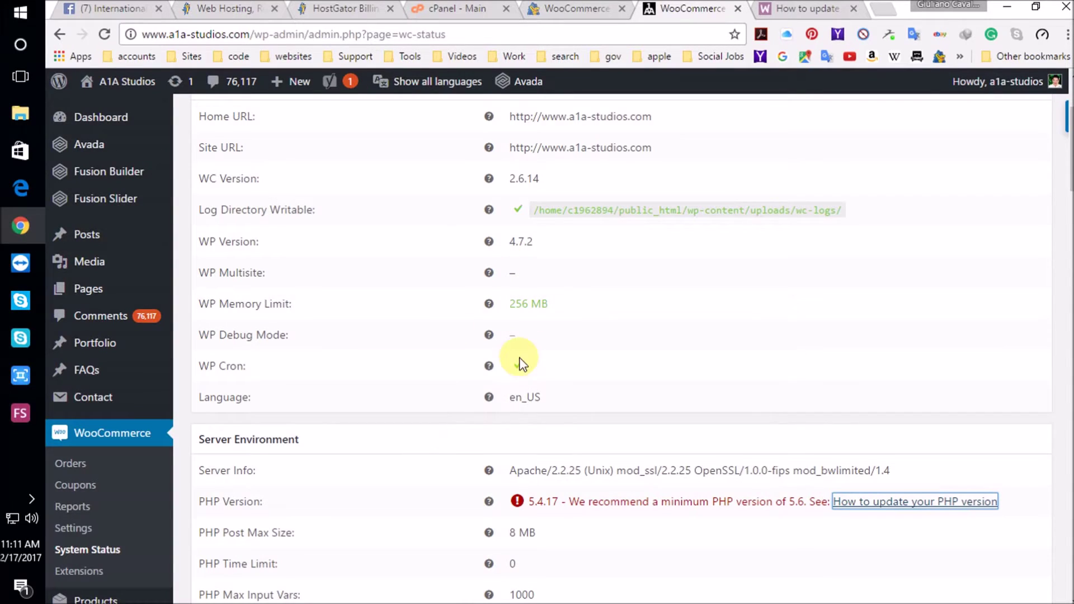
pyautogui.scroll(-1, 445, 473)
pyautogui.scroll(-10, 441, 467)
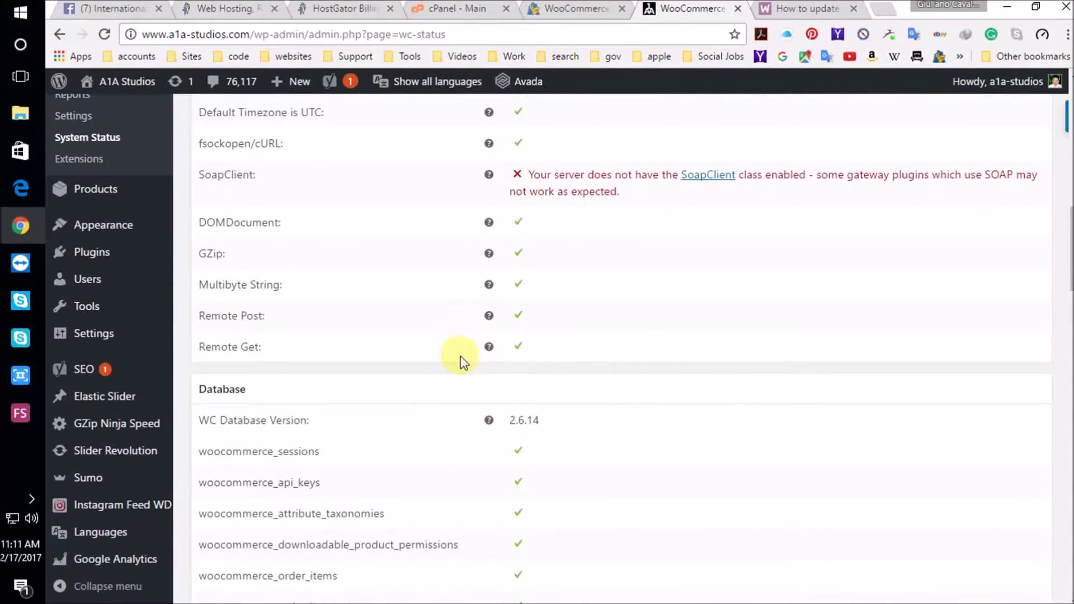
pyautogui.scroll(-3, 456, 355)
pyautogui.scroll(-10, 455, 397)
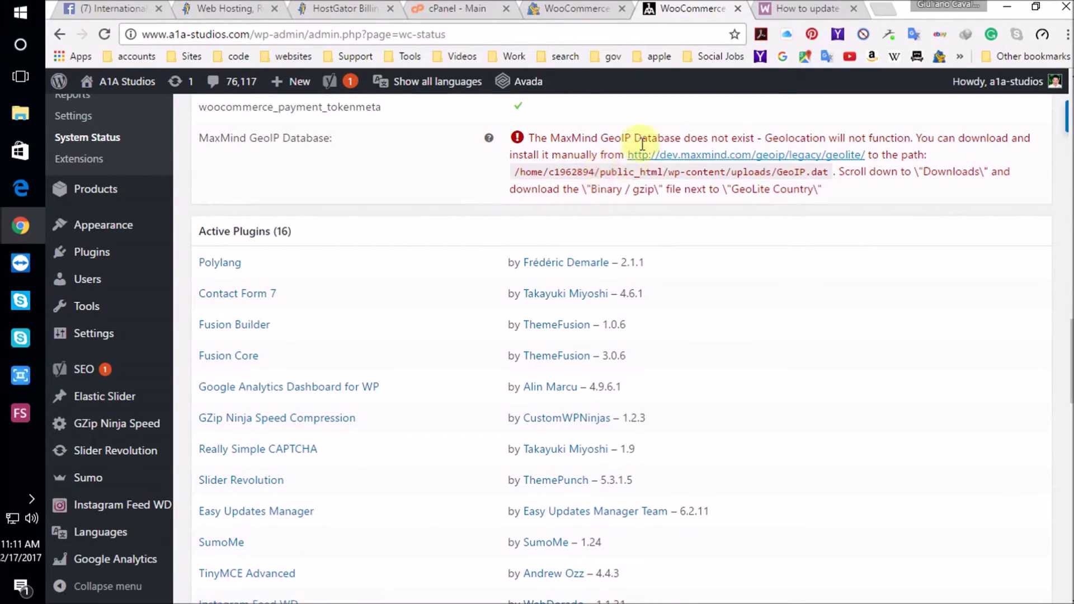
pyautogui.scroll(9, 395, 364)
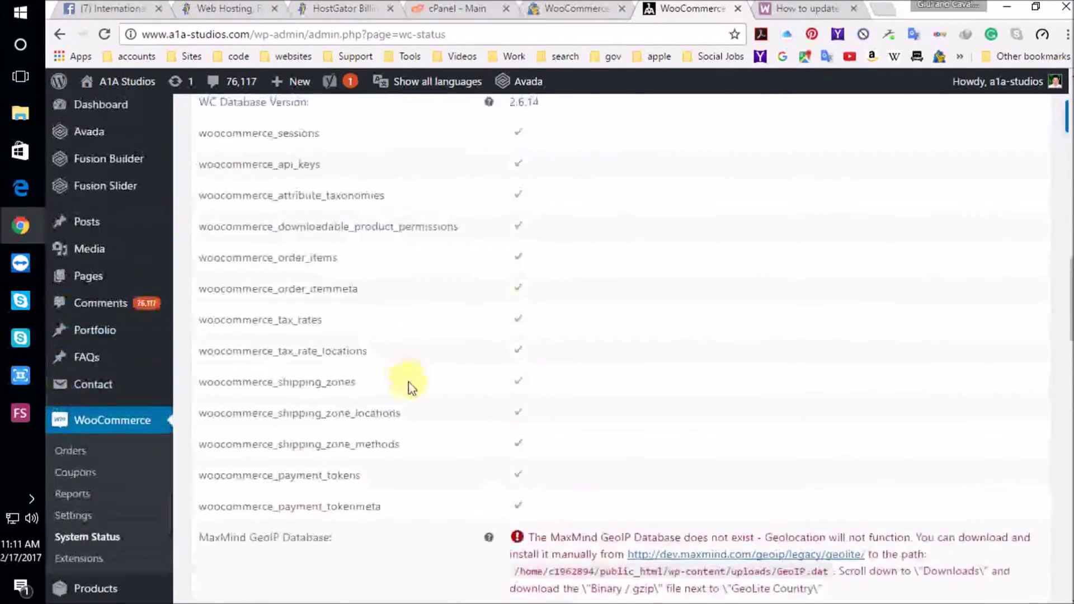
pyautogui.scroll(-20, 409, 382)
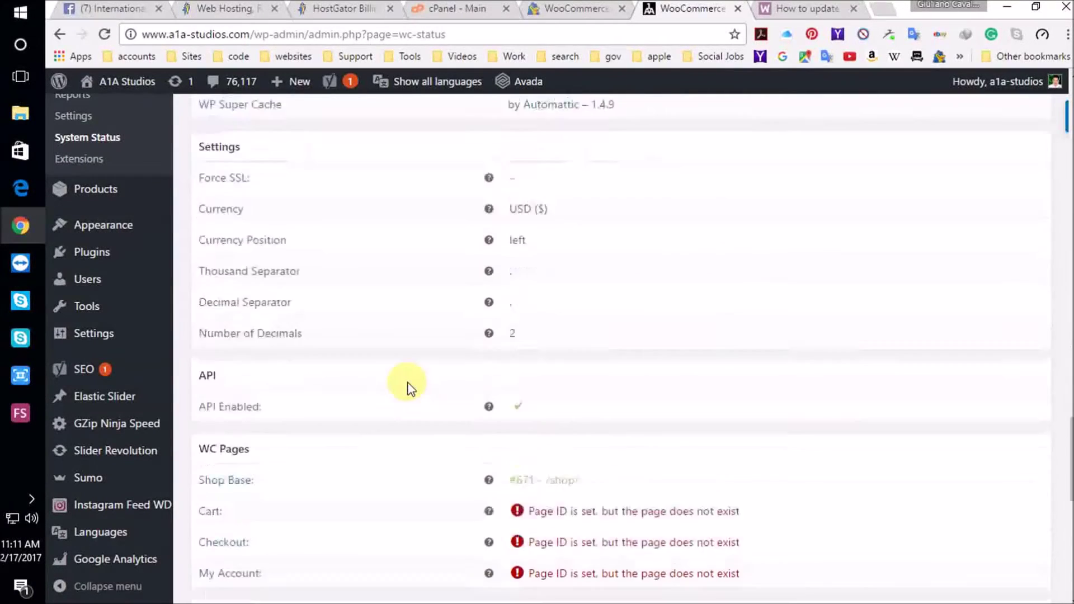
pyautogui.scroll(-1, 408, 386)
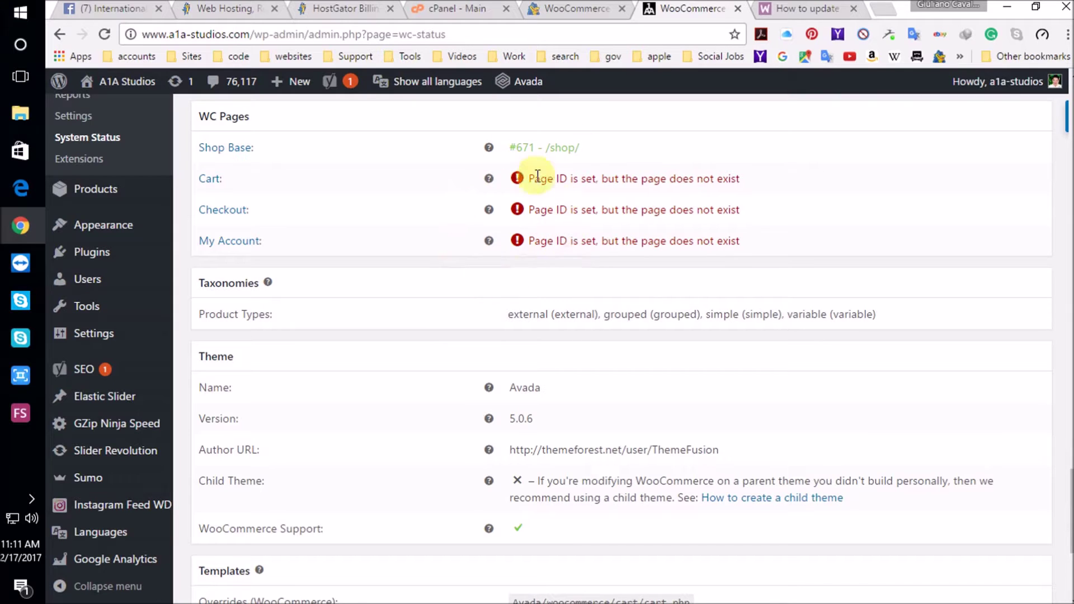
pyautogui.scroll(20, 509, 356)
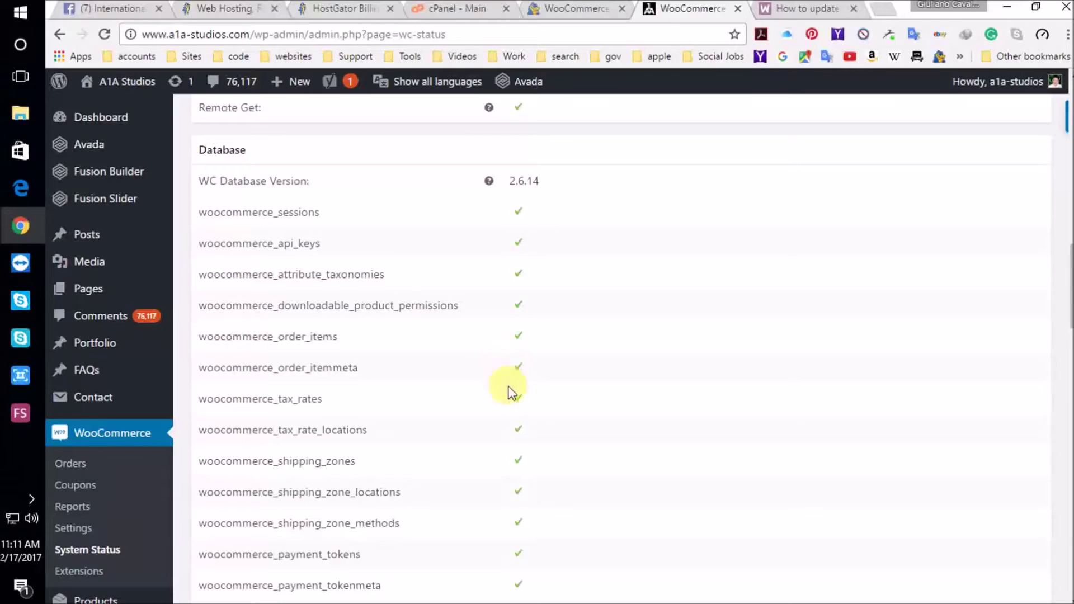
pyautogui.scroll(15, 510, 391)
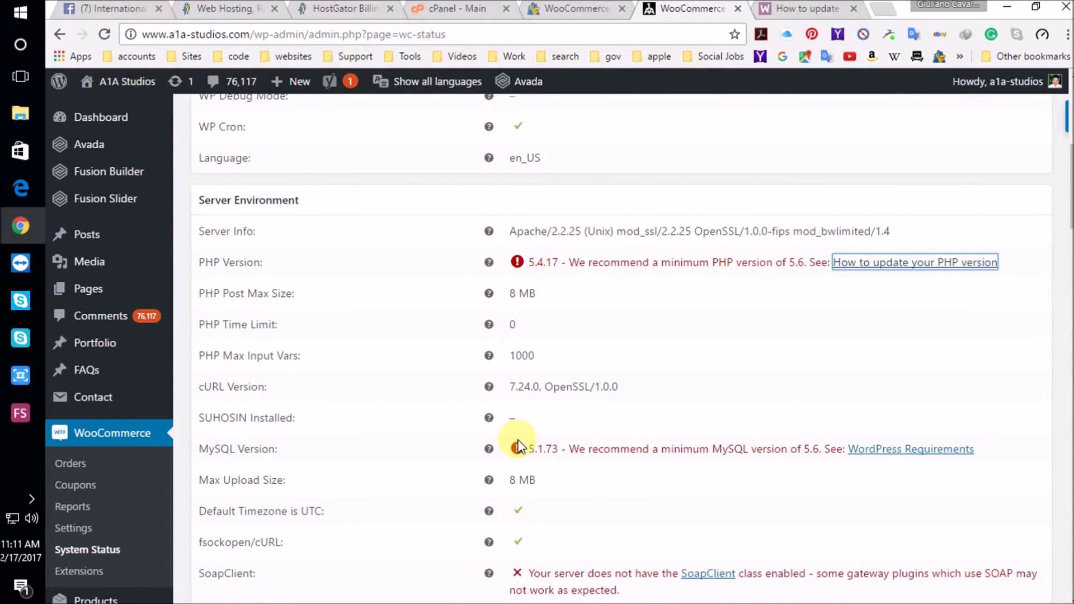
pyautogui.scroll(7, 517, 446)
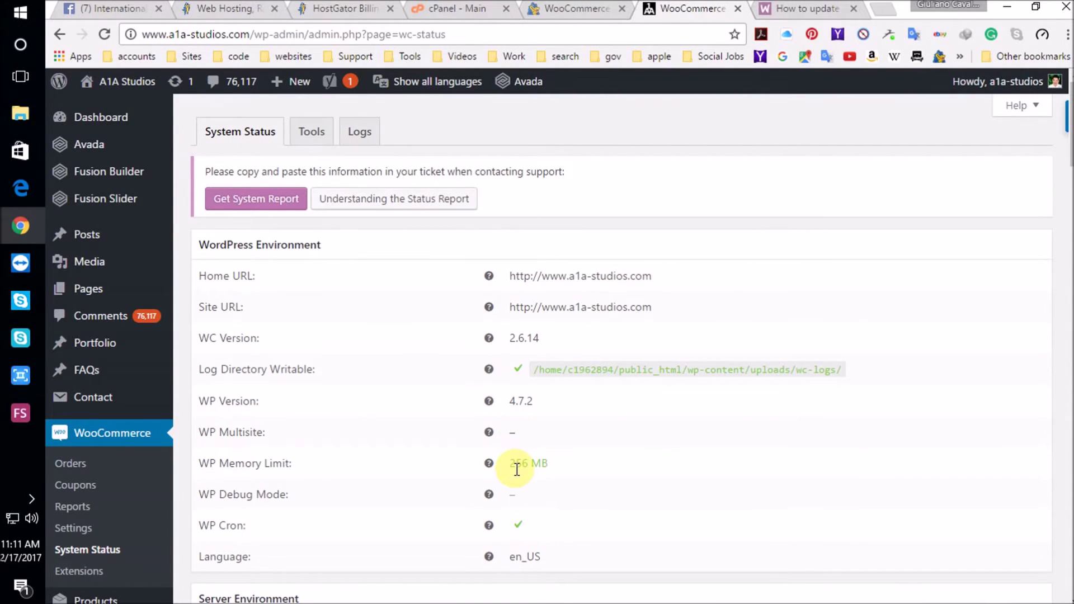
# - Review art-by-piya.com's status: PHP 5.6.29 passes; MySQL 5.5.51 and MaxMind GeoIP flagged
pyautogui.click(568, 10)
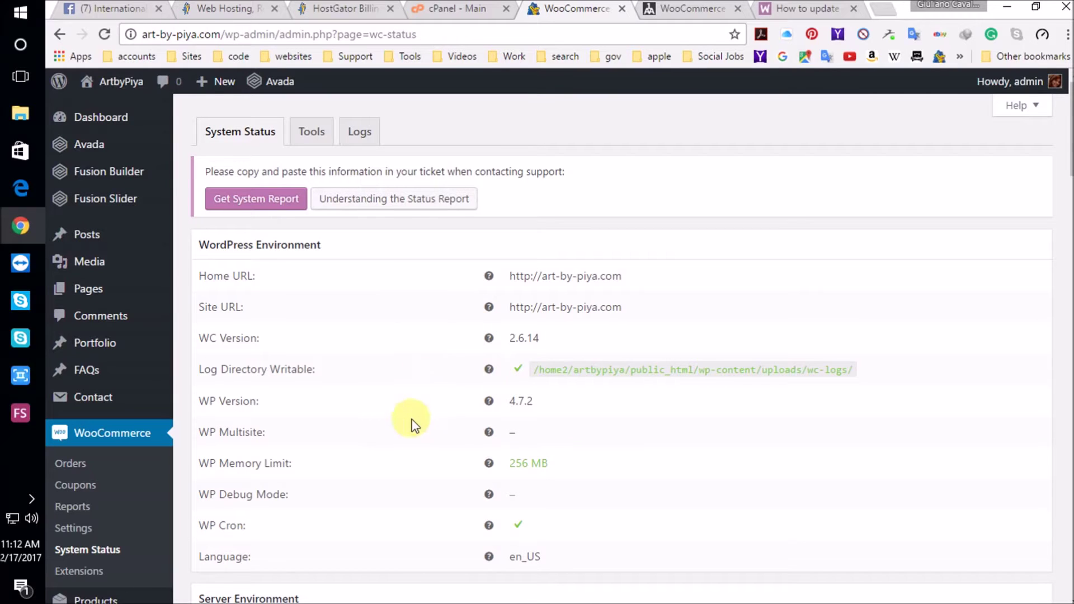
pyautogui.scroll(-3, 397, 414)
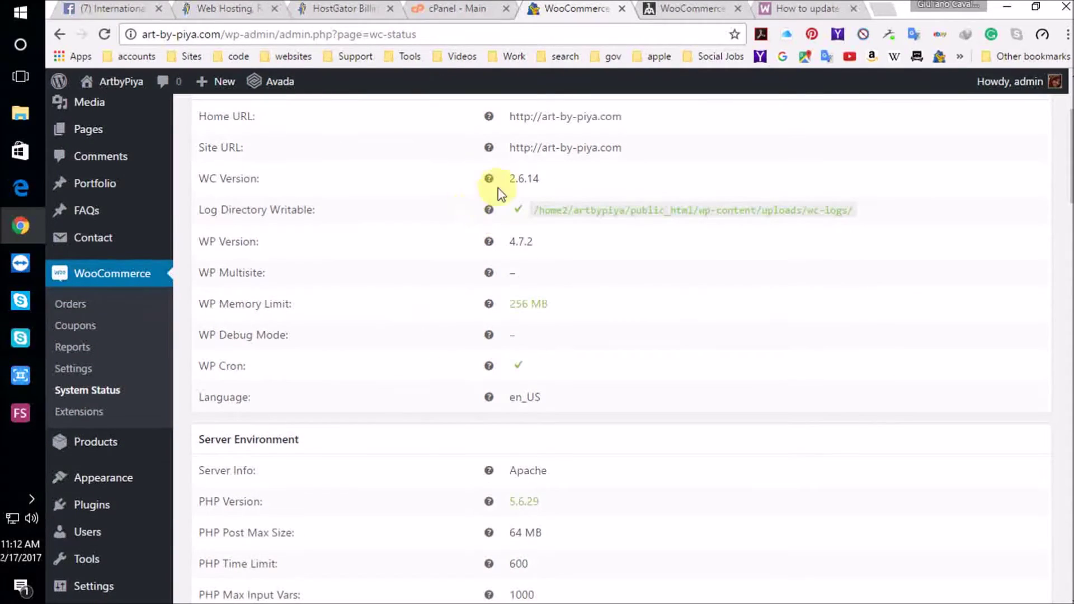
pyautogui.scroll(-3, 375, 403)
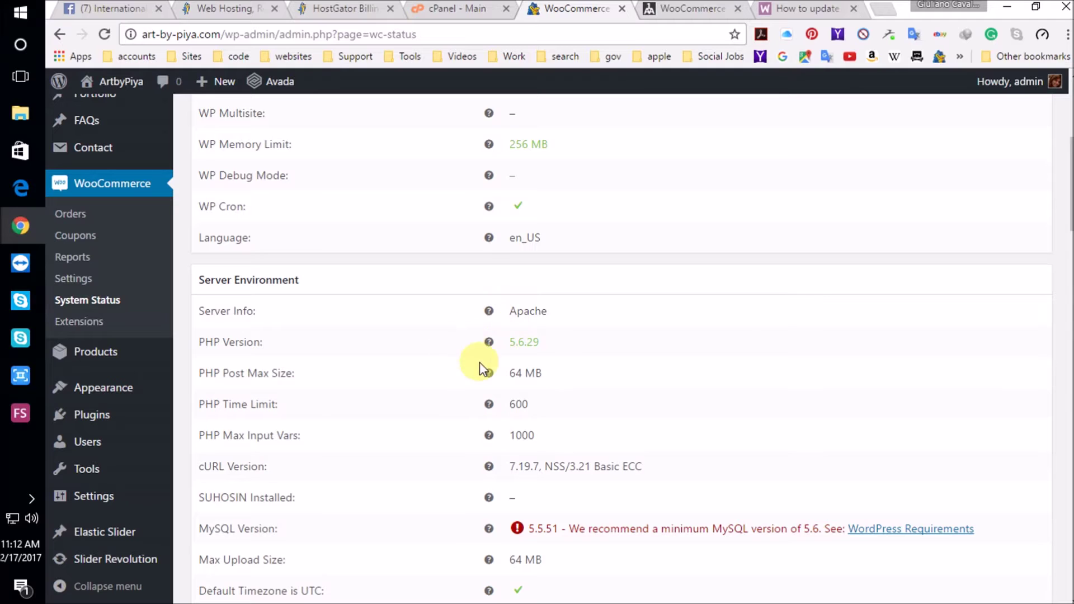
pyautogui.scroll(-4, 412, 378)
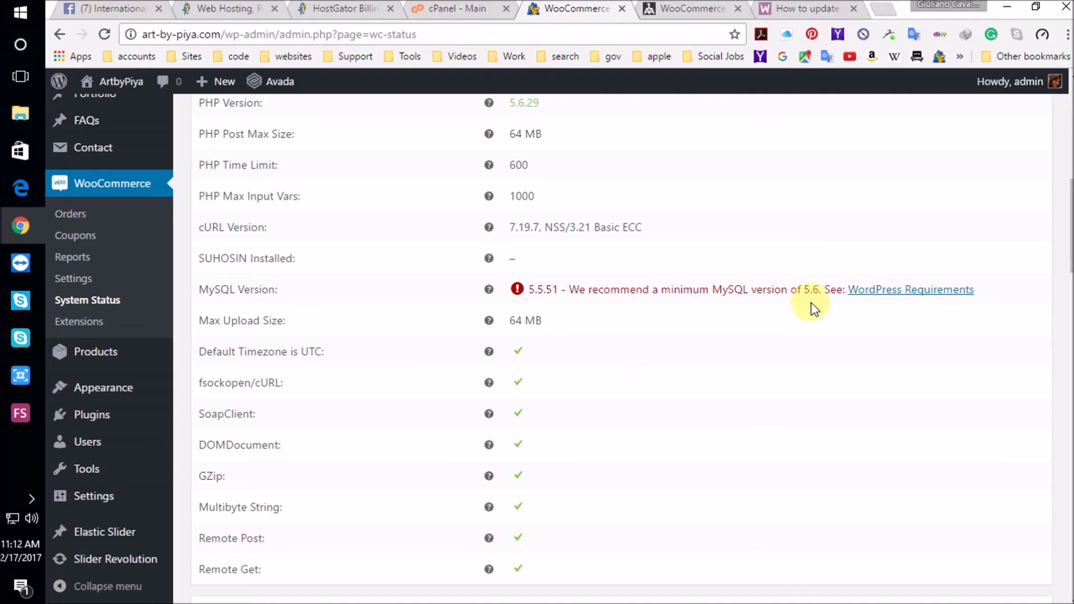
pyautogui.click(342, 9)
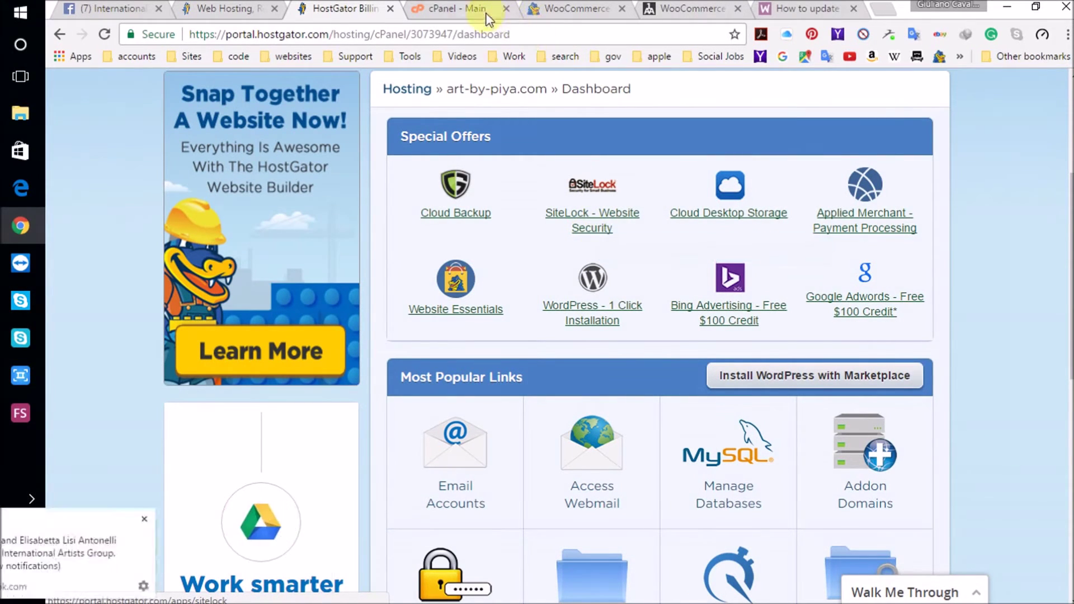
pyautogui.click(674, 8)
pyautogui.click(560, 8)
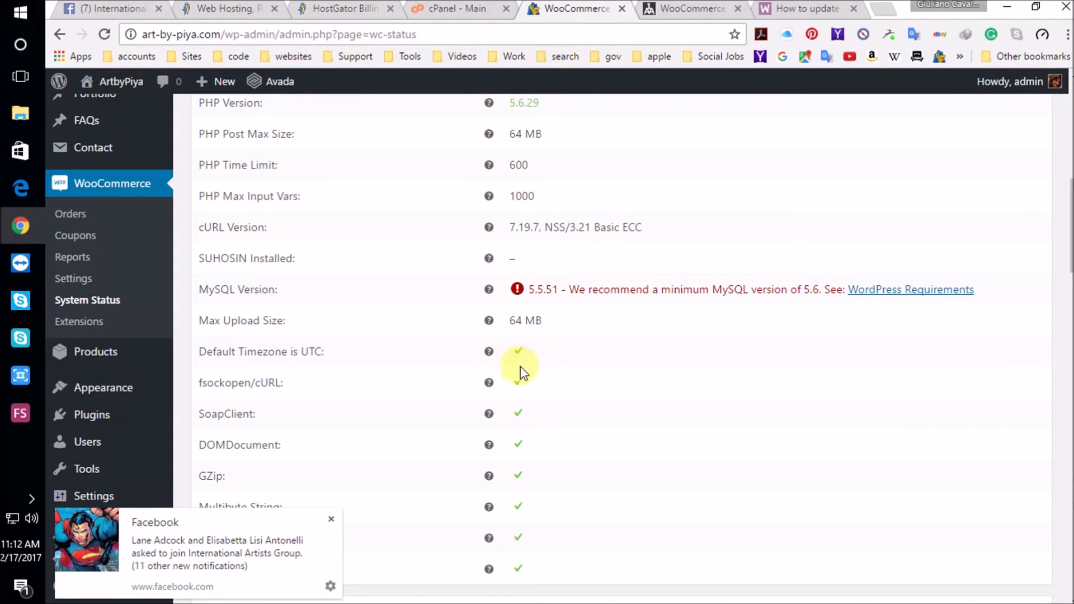
pyautogui.scroll(-6, 524, 364)
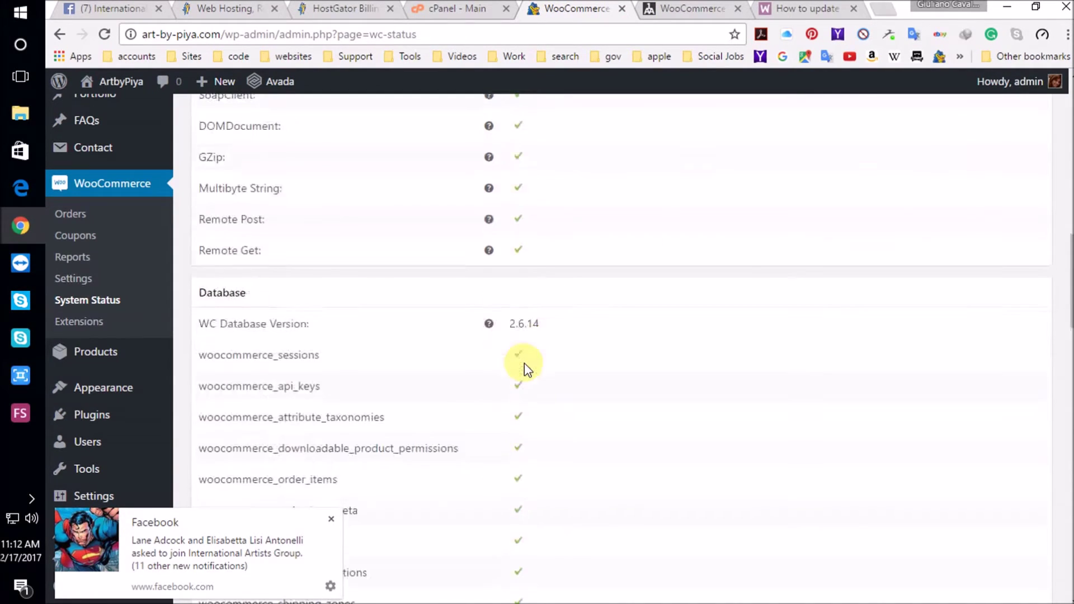
pyautogui.scroll(5, 525, 364)
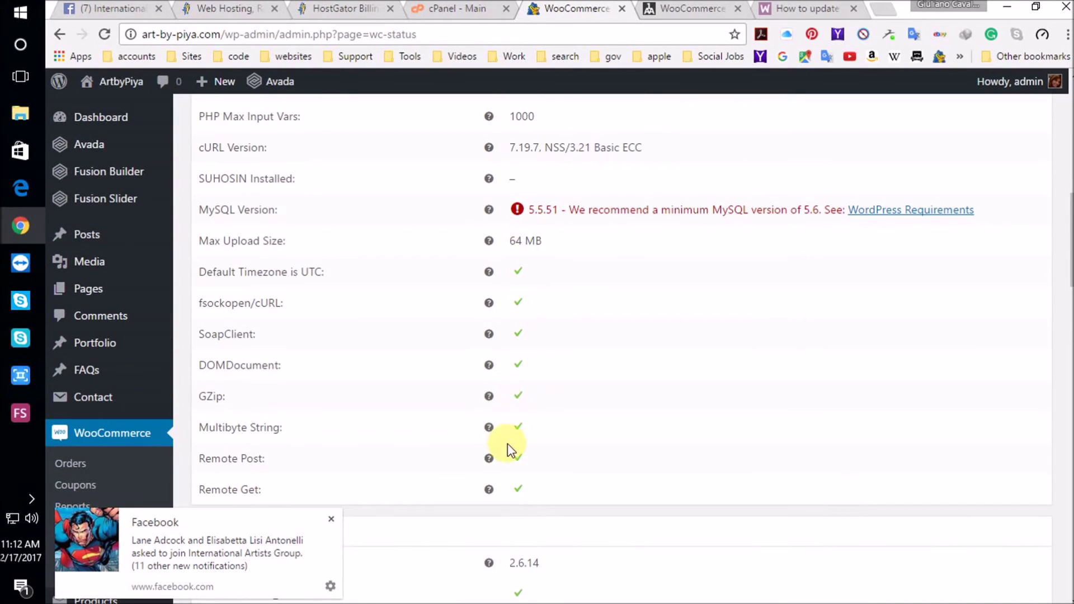
pyautogui.scroll(-7, 526, 364)
pyautogui.scroll(-5, 527, 383)
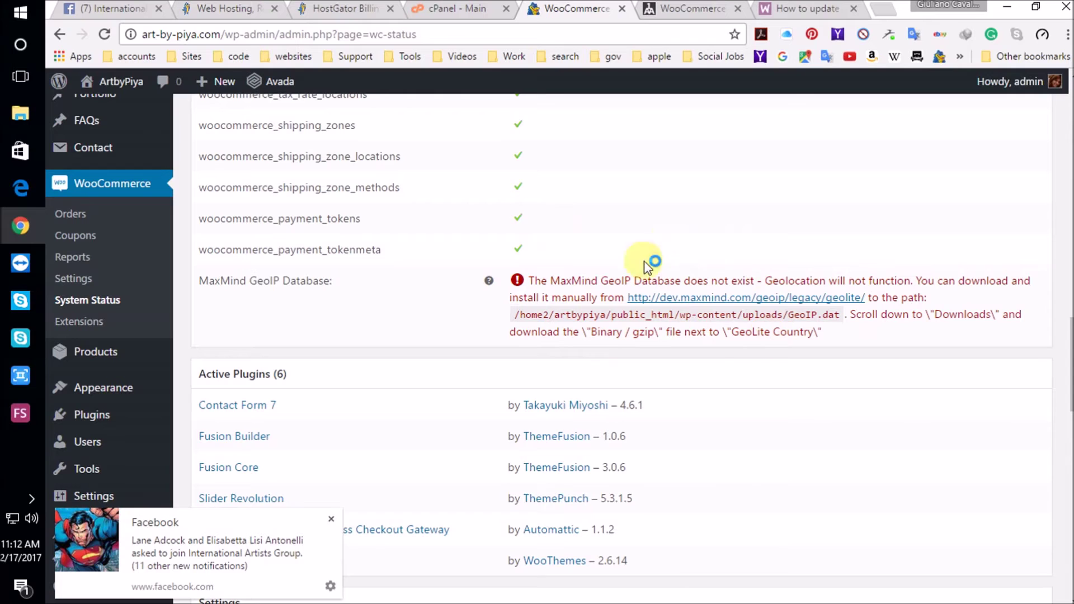
pyautogui.click(734, 301)
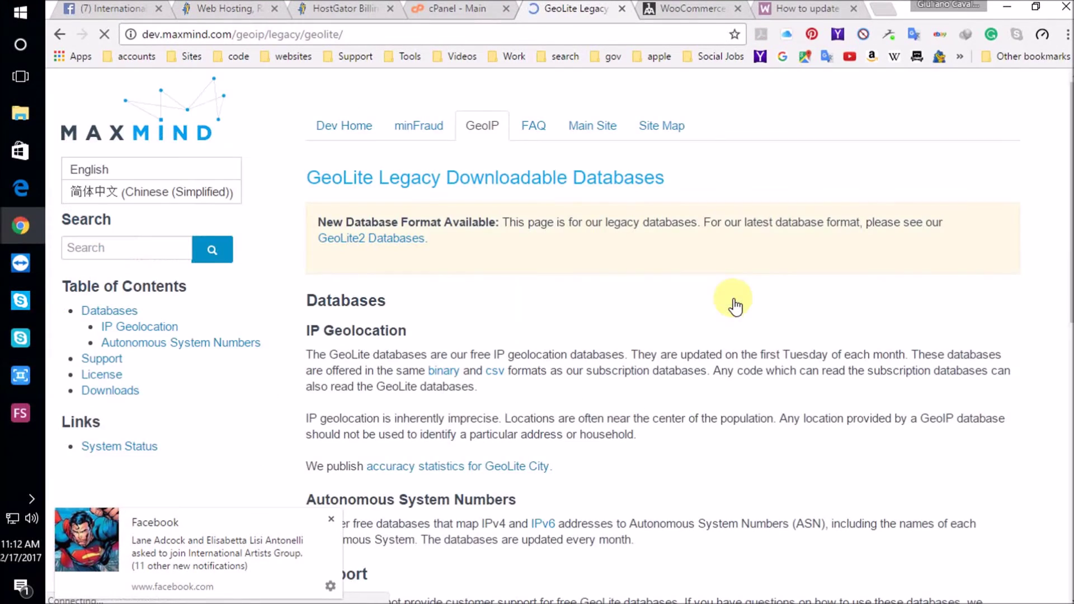
pyautogui.scroll(-5, 531, 409)
pyautogui.scroll(-5, 531, 408)
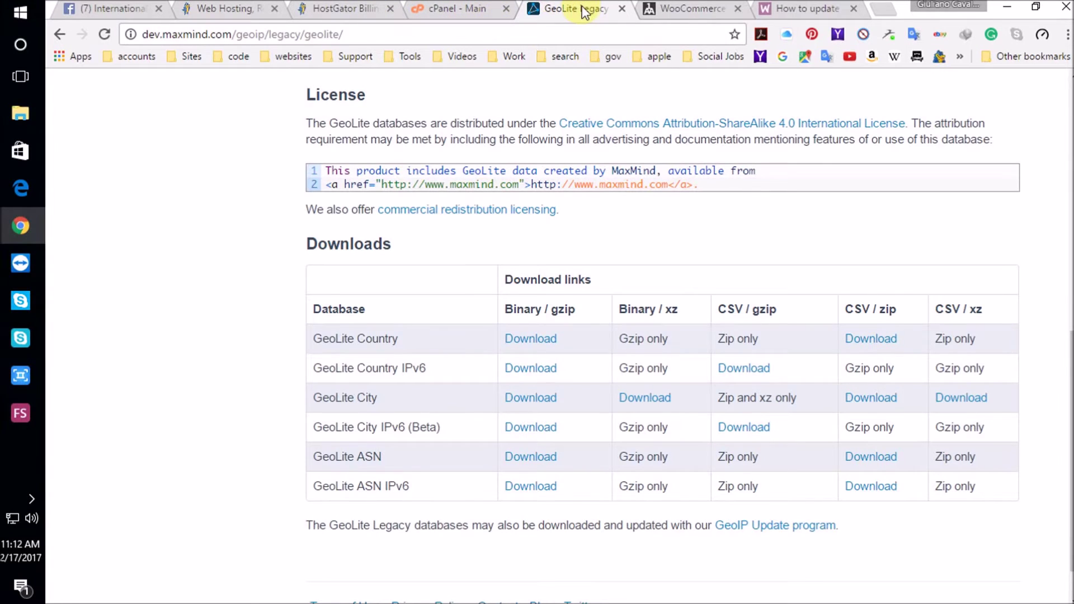
# - Confirm art-by-piya's WC Pages list shop, cart, checkout and my-account, then scroll back up
pyautogui.click(54, 33)
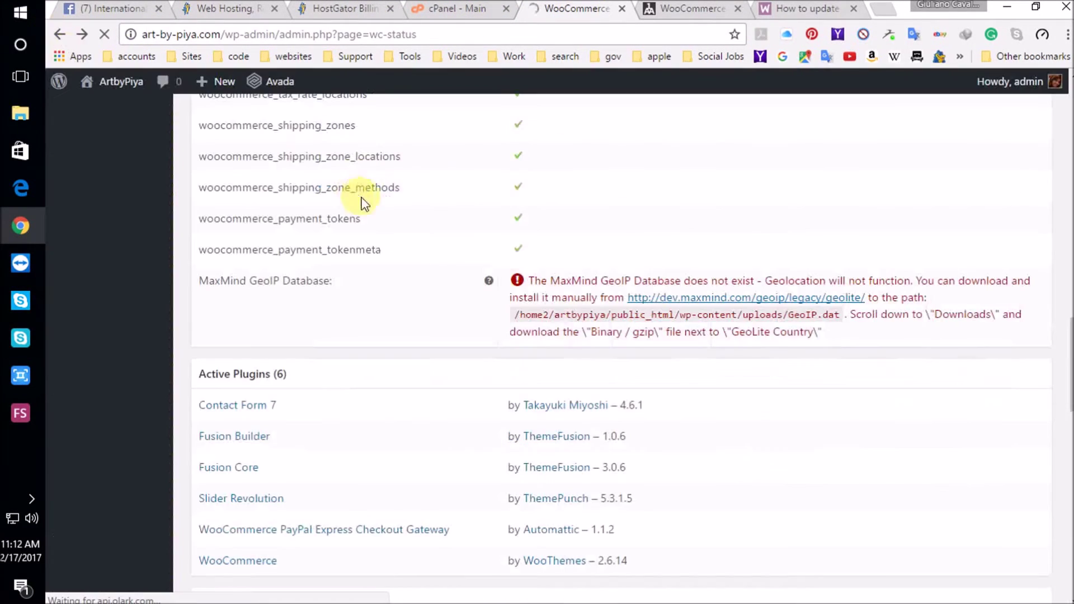
pyautogui.scroll(-12, 394, 356)
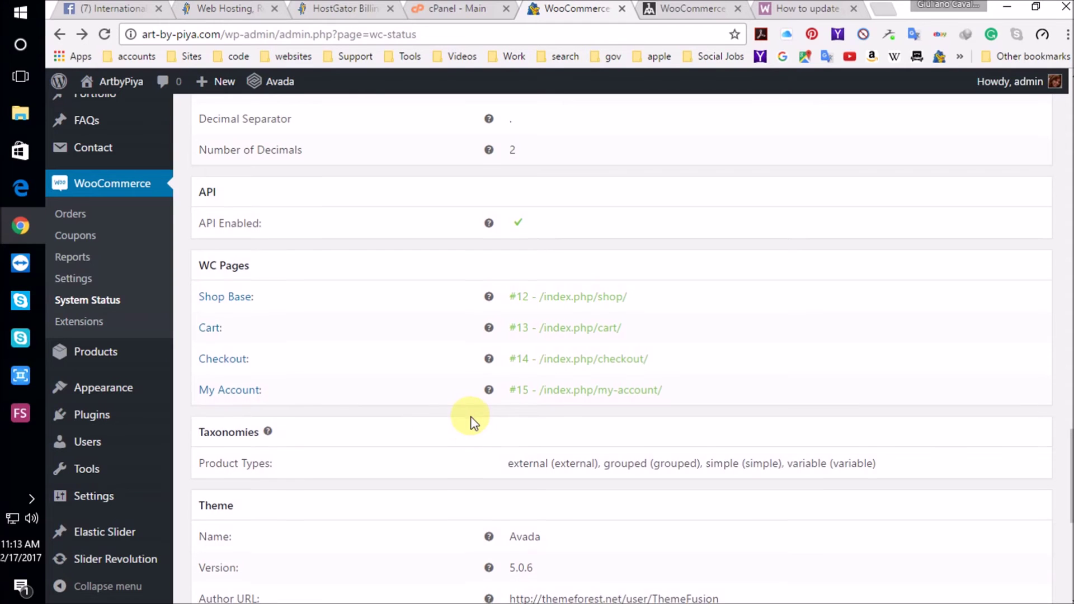
pyautogui.scroll(-3, 470, 422)
pyautogui.scroll(-3, 470, 423)
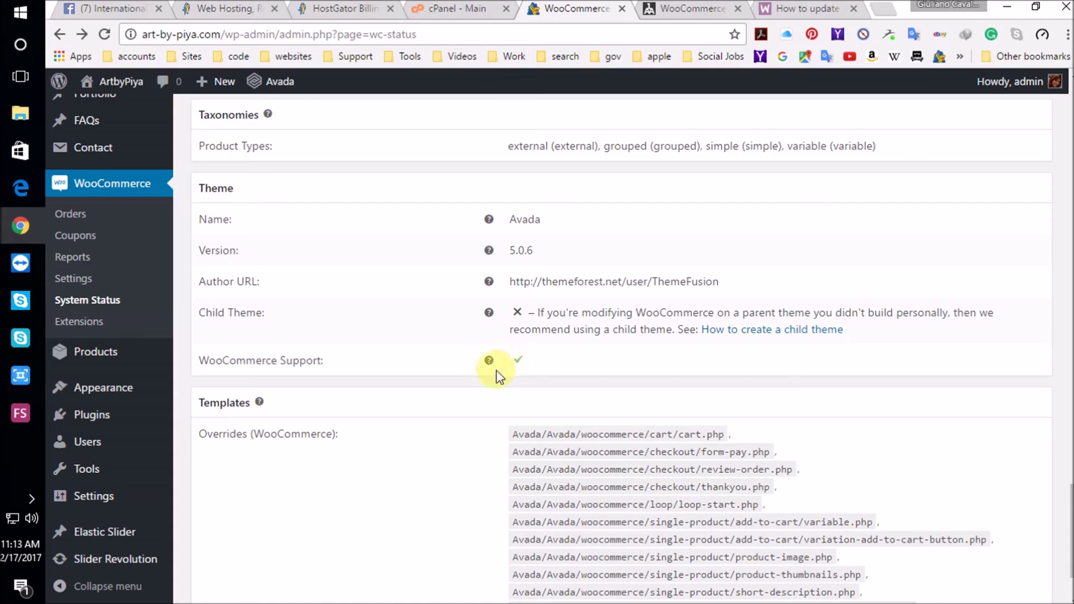
pyautogui.scroll(-2, 496, 370)
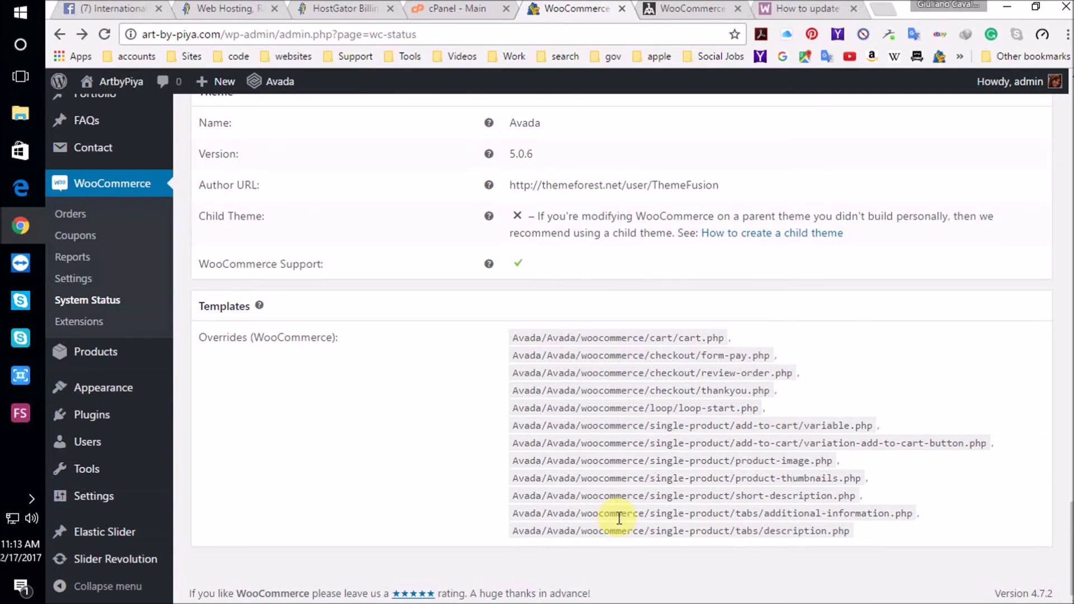
pyautogui.scroll(15, 619, 518)
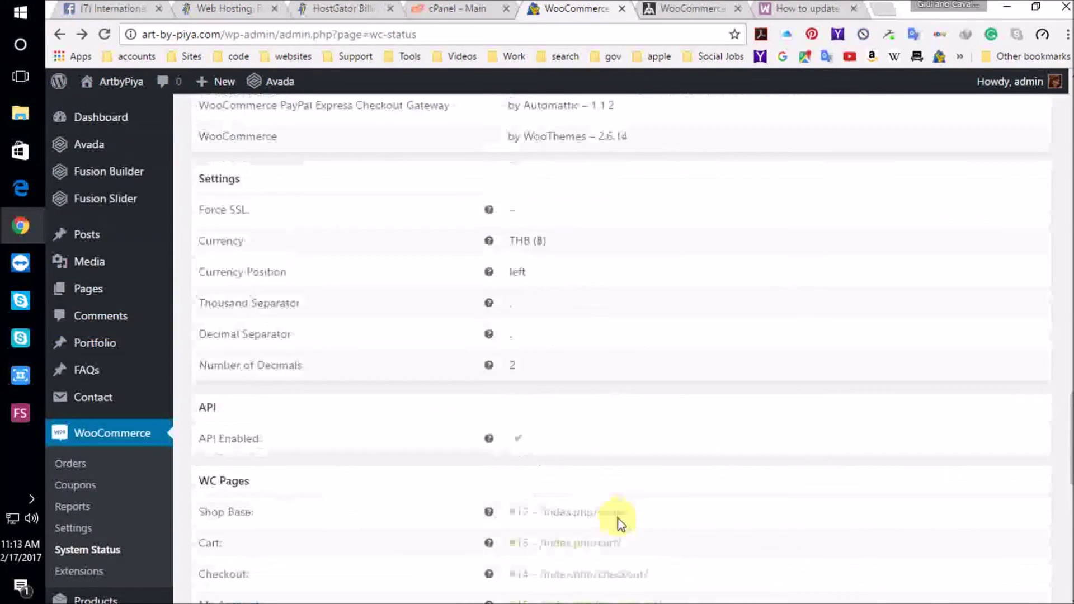
pyautogui.scroll(10, 619, 518)
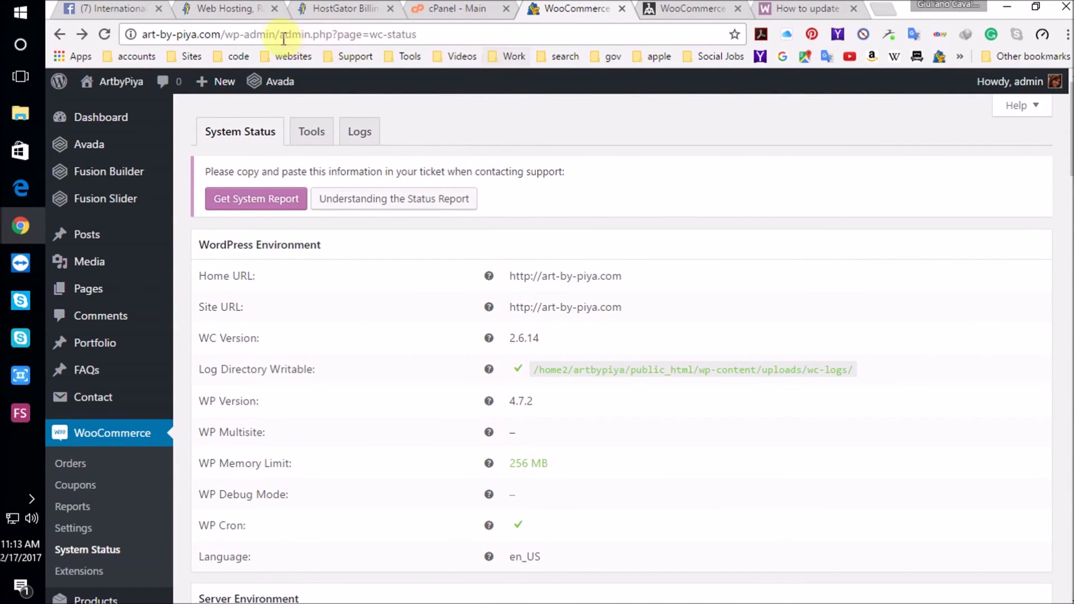
pyautogui.click(226, 9)
# - Close the Facebook art-website note to reveal the International Artists Group's Files list
pyautogui.click(124, 10)
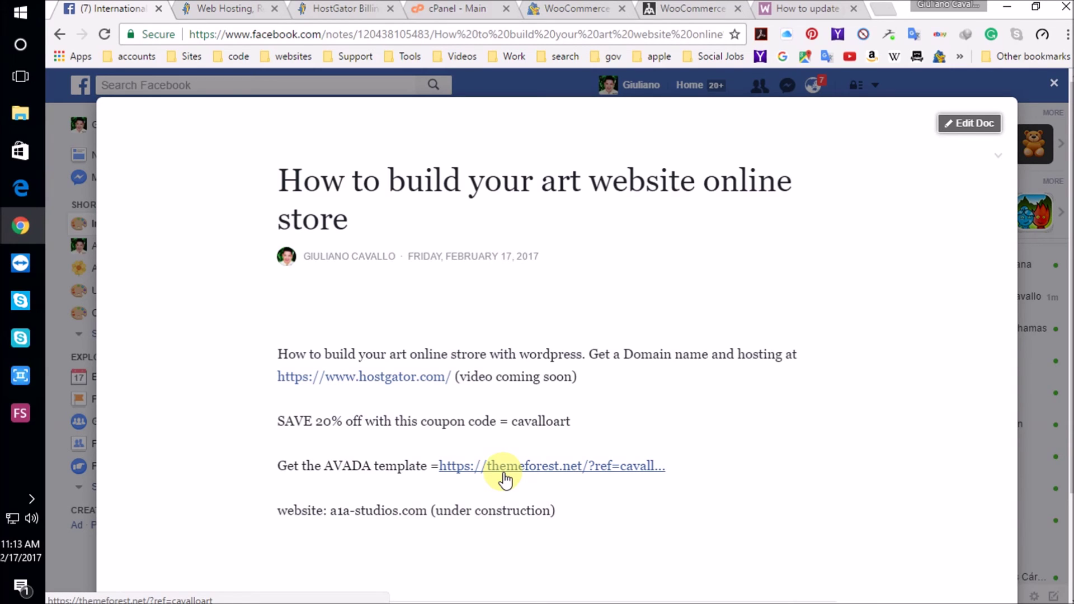
pyautogui.click(1054, 83)
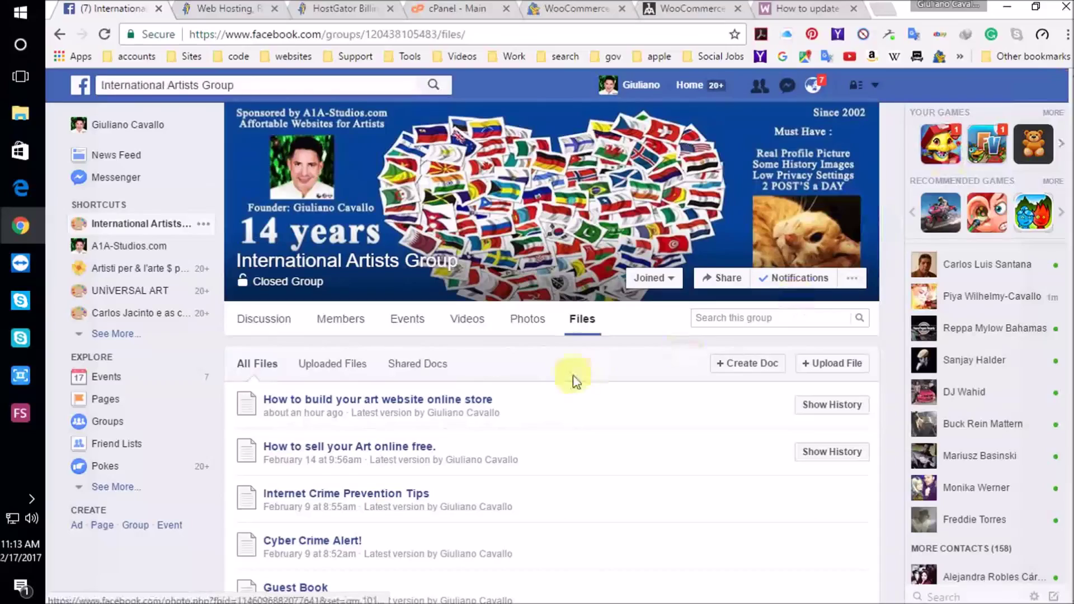